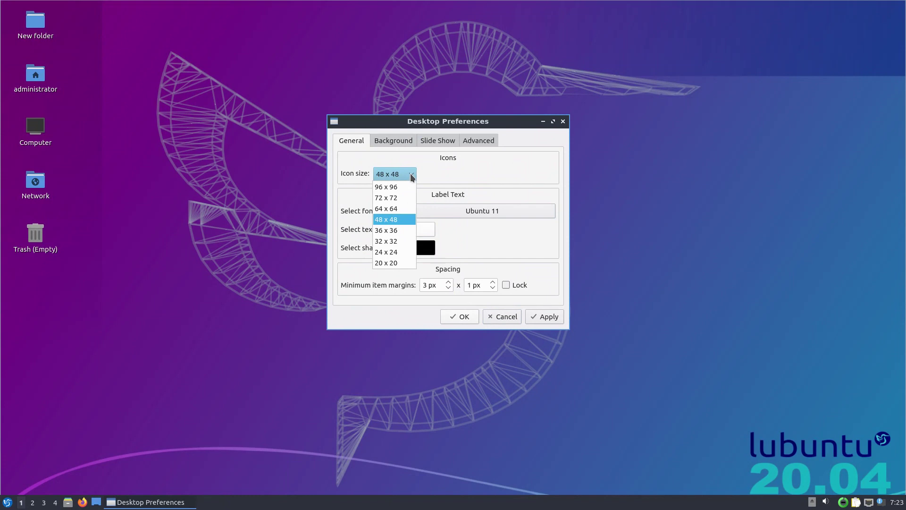
Set the desktop wallpaper to 2004-lubuntu-logo.png from the wallpapers folder and apply it.
click(397, 140)
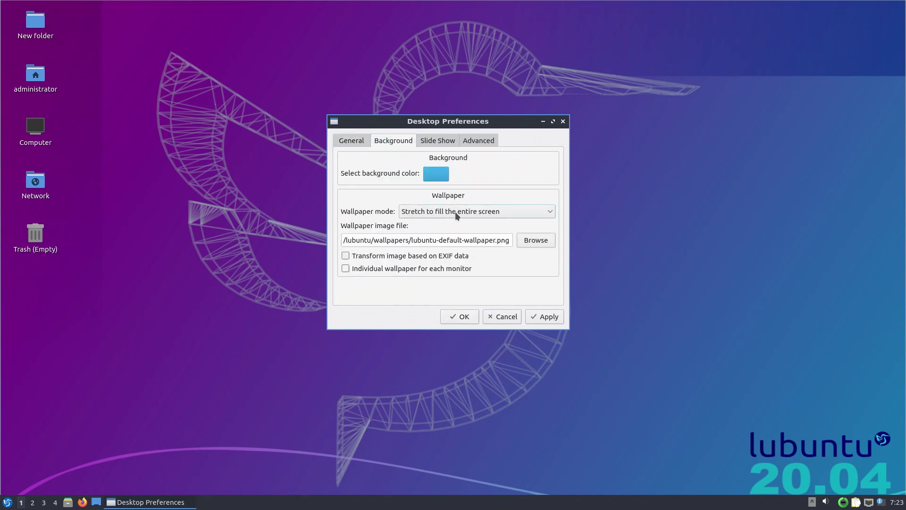
click(528, 241)
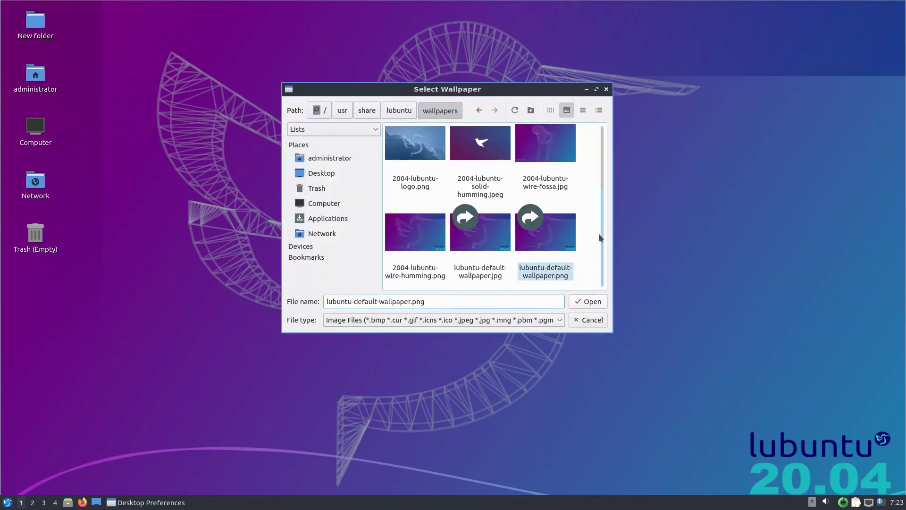
scroll(598, 233, up, 3)
click(419, 235)
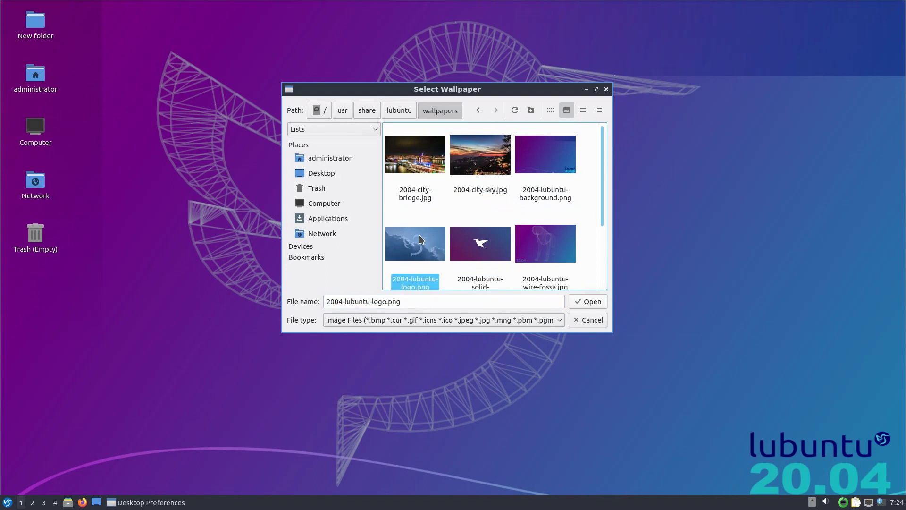
click(585, 301)
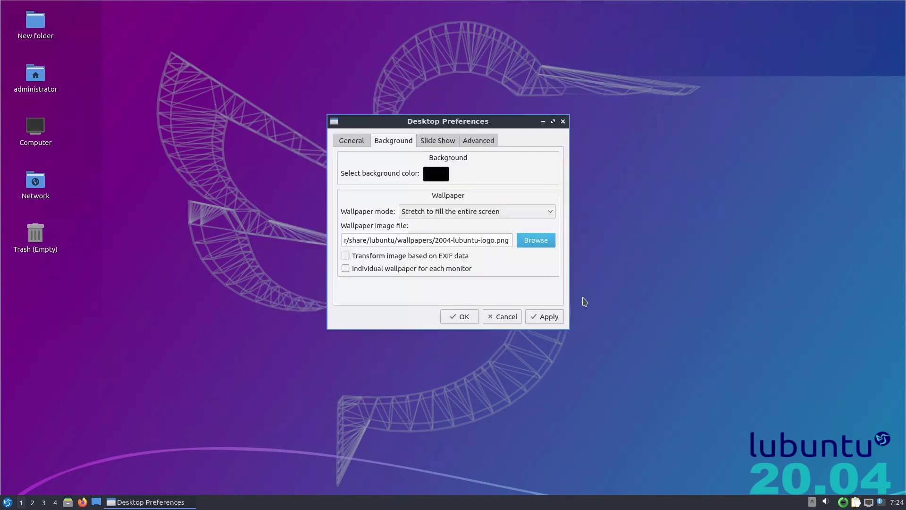
click(543, 318)
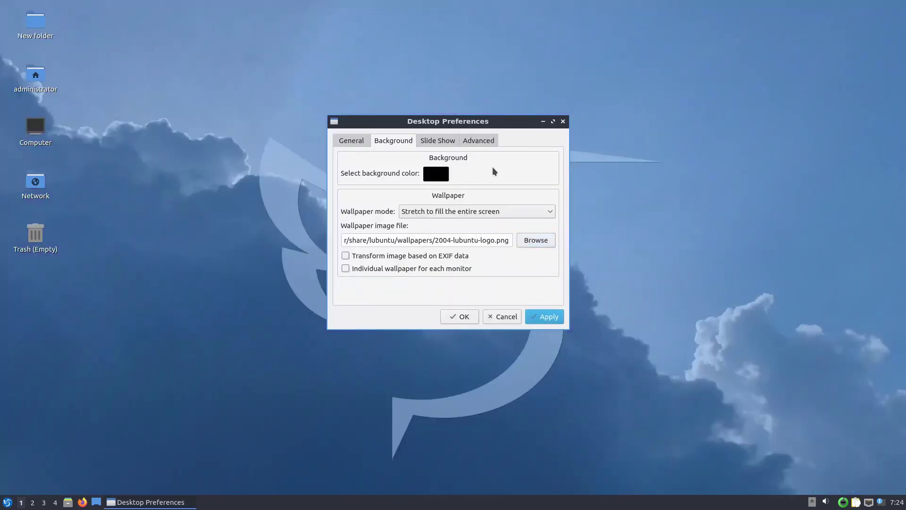
View the slide show and advanced desktop preferences, and close the preferences window.
click(446, 141)
click(484, 142)
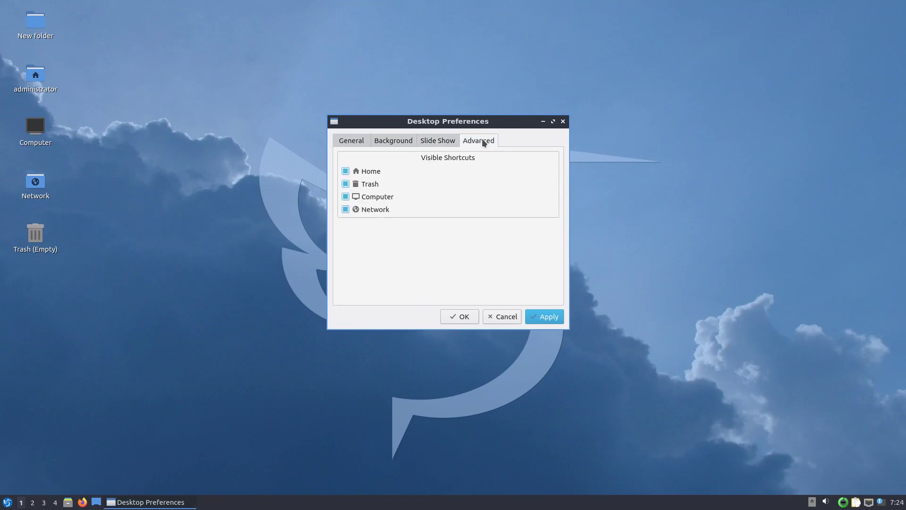
click(563, 122)
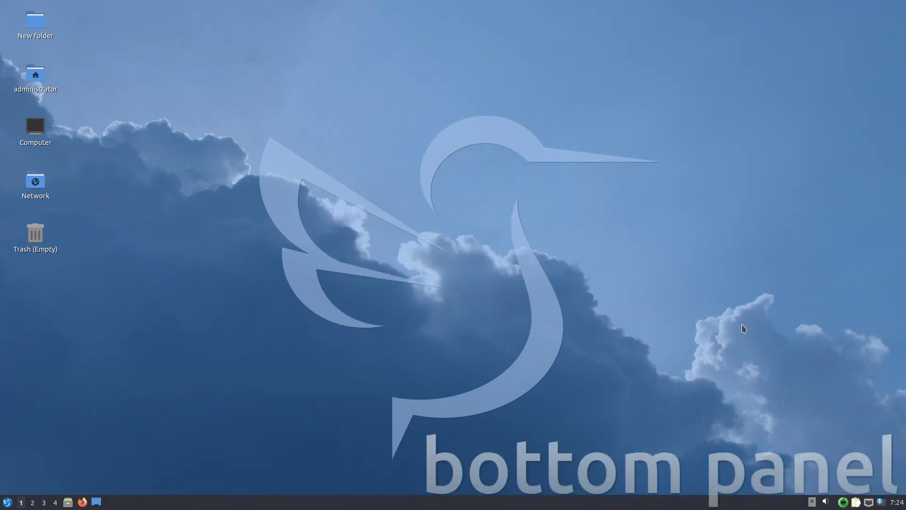
Examine the clock's calendar and the neighbouring system tray indicators.
click(892, 503)
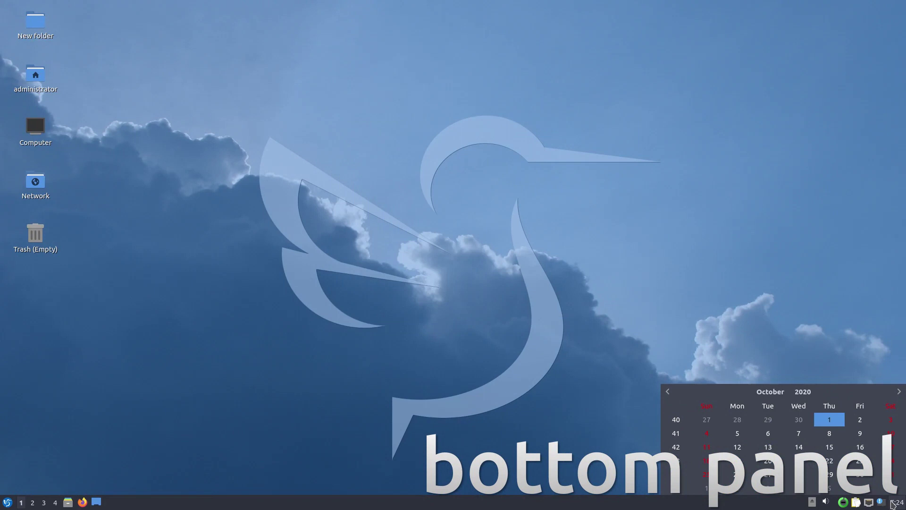
click(892, 503)
click(880, 502)
click(881, 501)
click(870, 503)
click(870, 503)
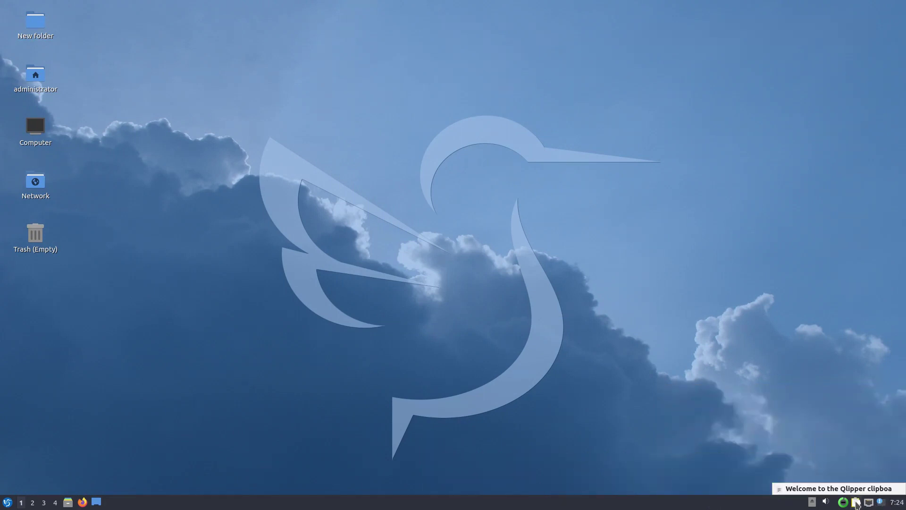
View the battery information, close it and check the volume control.
click(844, 502)
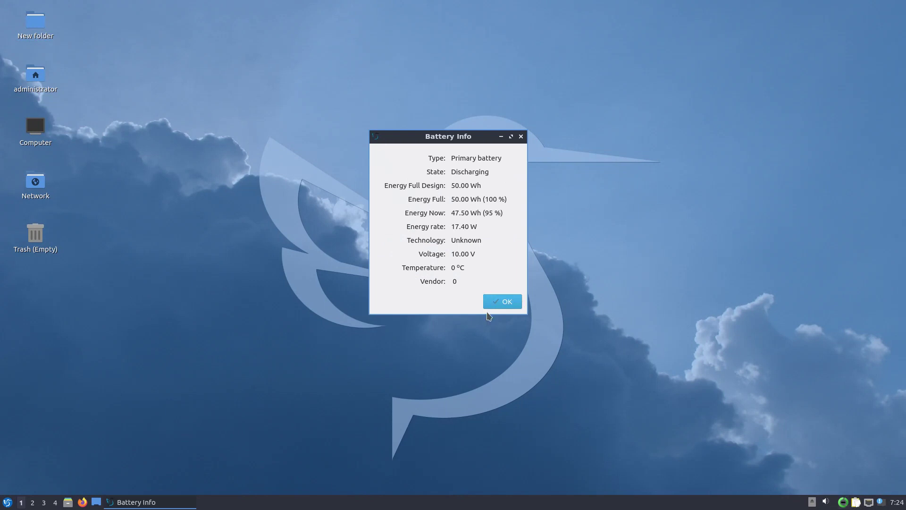
click(493, 303)
click(825, 501)
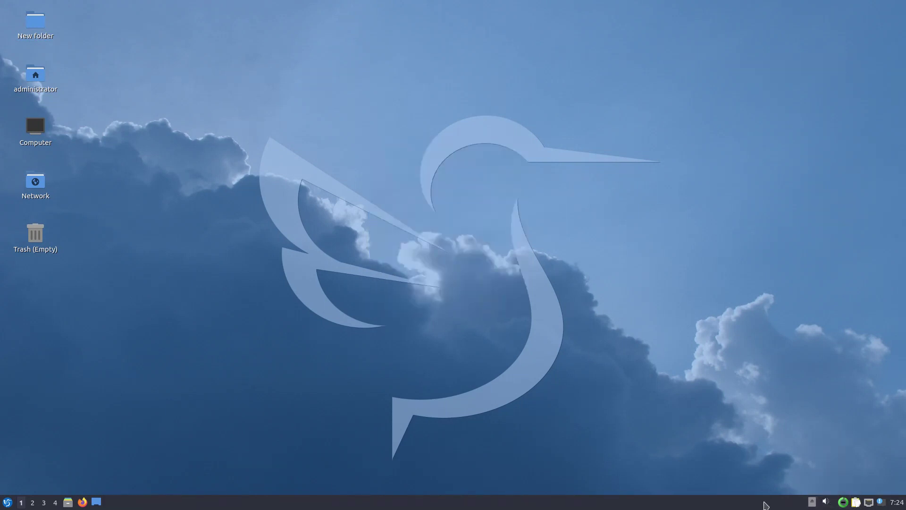
Add a new desktop panel and set its alignment to Center.
right_click(649, 505)
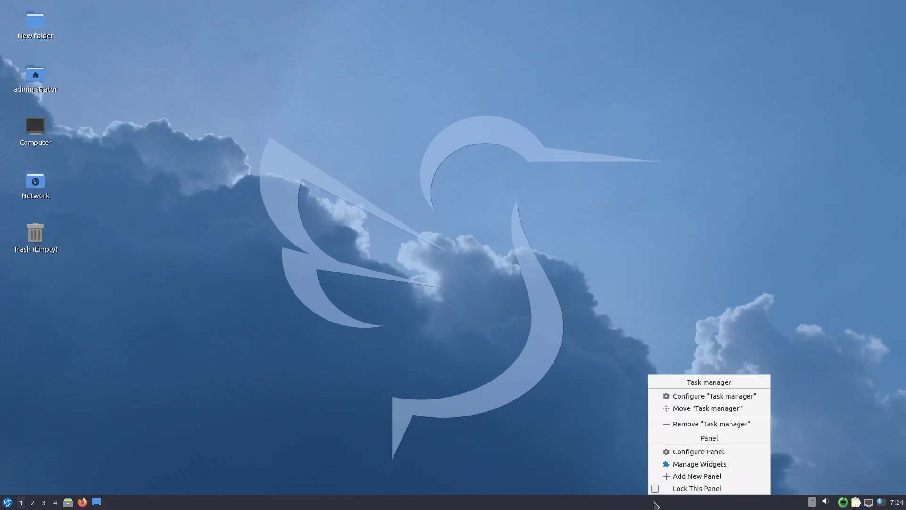
click(655, 476)
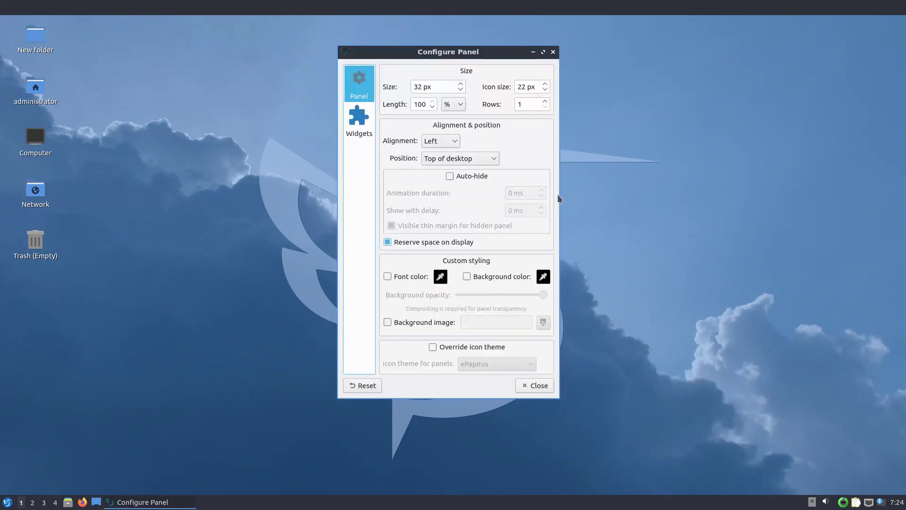
click(446, 141)
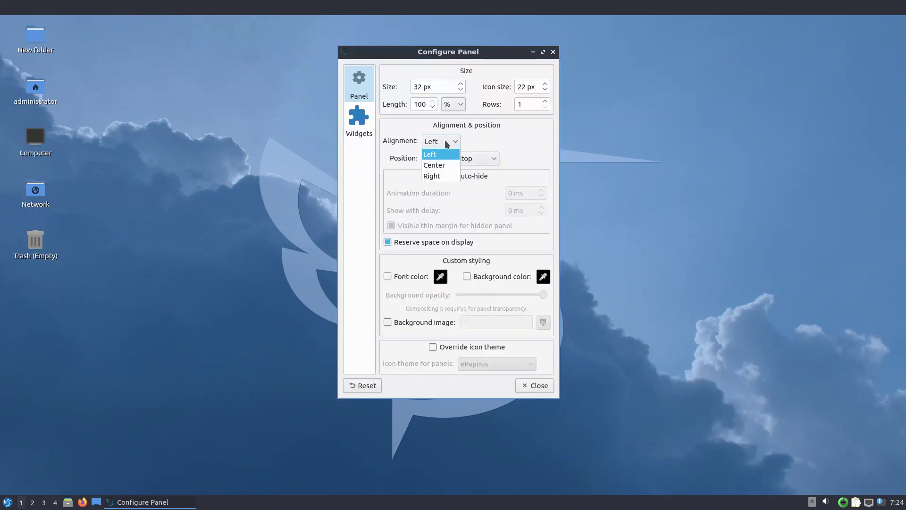
click(446, 164)
Try the new panel at Left of desktop and Right of desktop, and return it to Top of desktop.
click(445, 158)
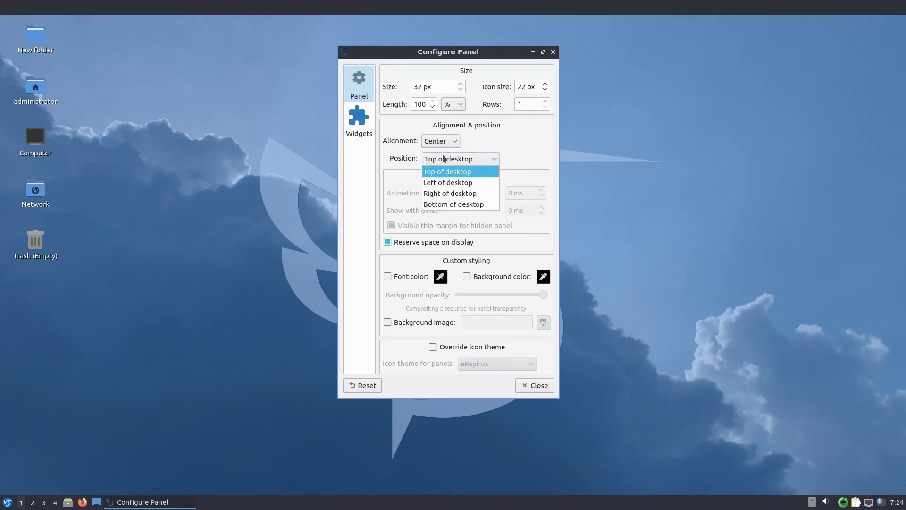
click(445, 181)
click(442, 159)
click(444, 194)
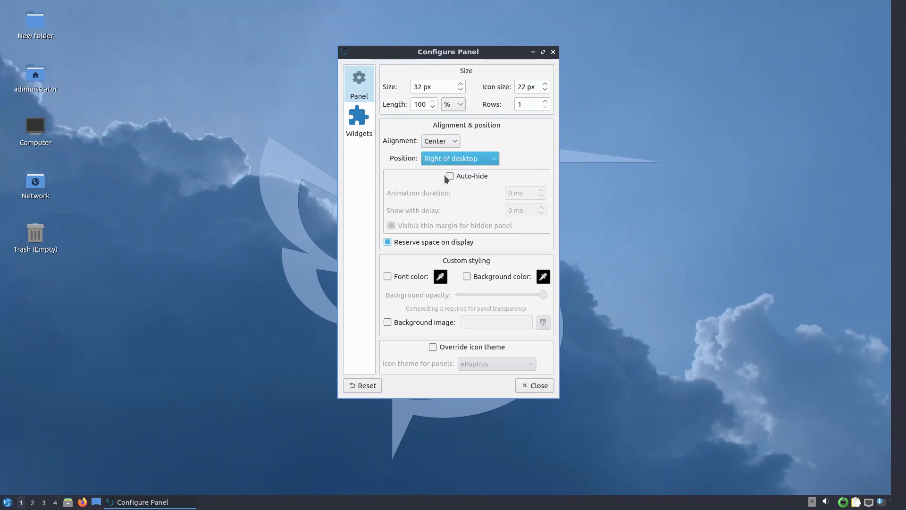
click(443, 159)
click(443, 172)
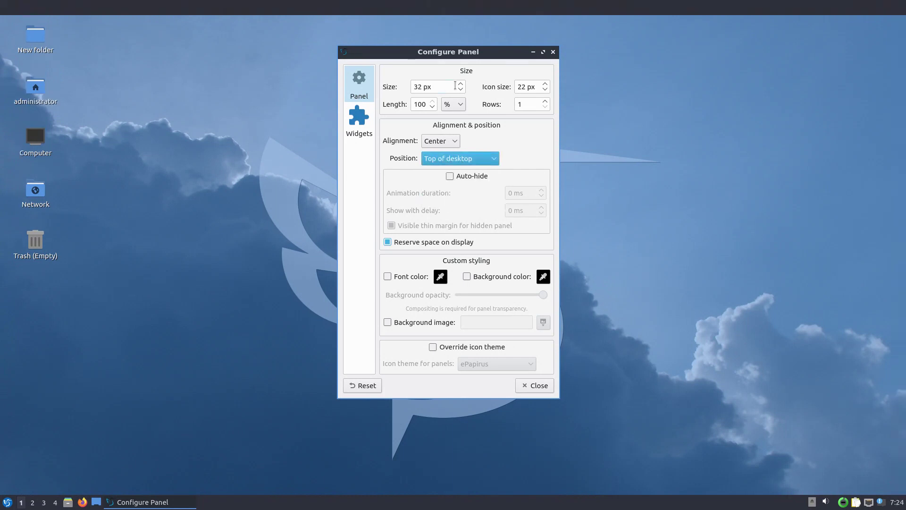
Browse the plugins that can be added to the new panel, and close its configuration.
click(360, 122)
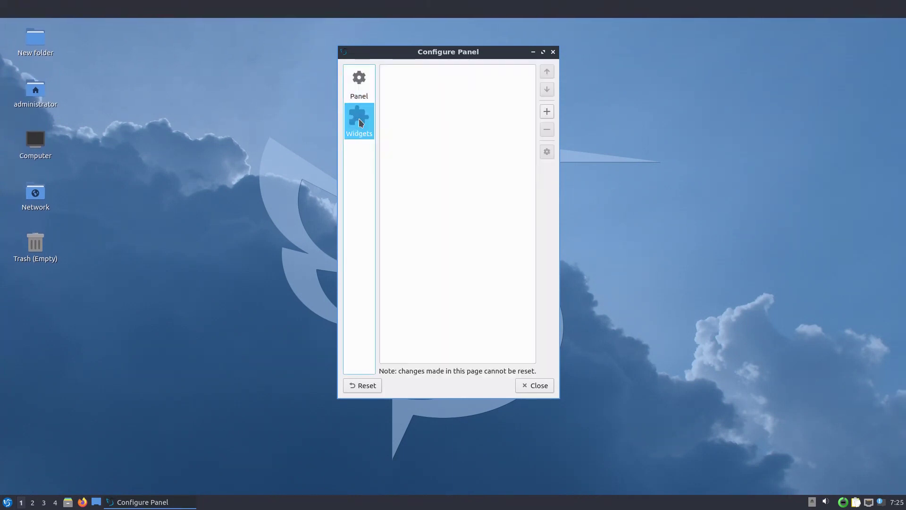
click(546, 111)
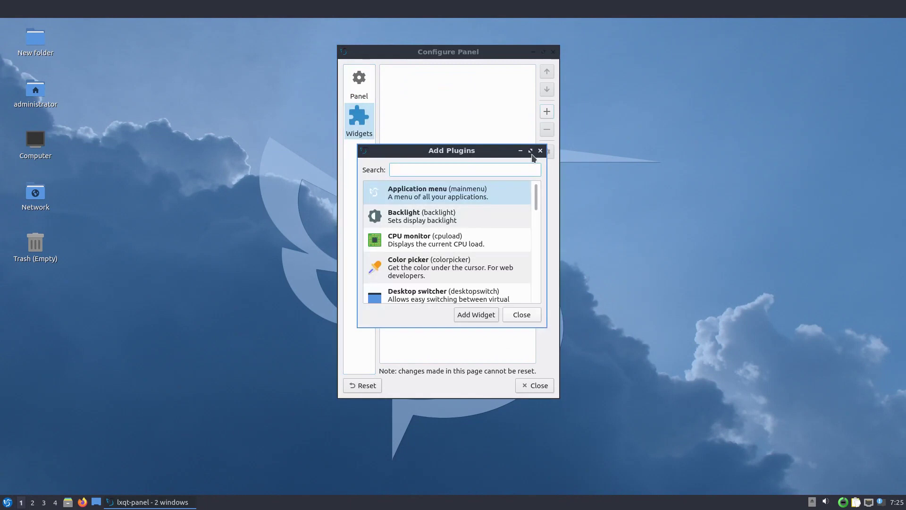
drag(537, 193, 534, 288)
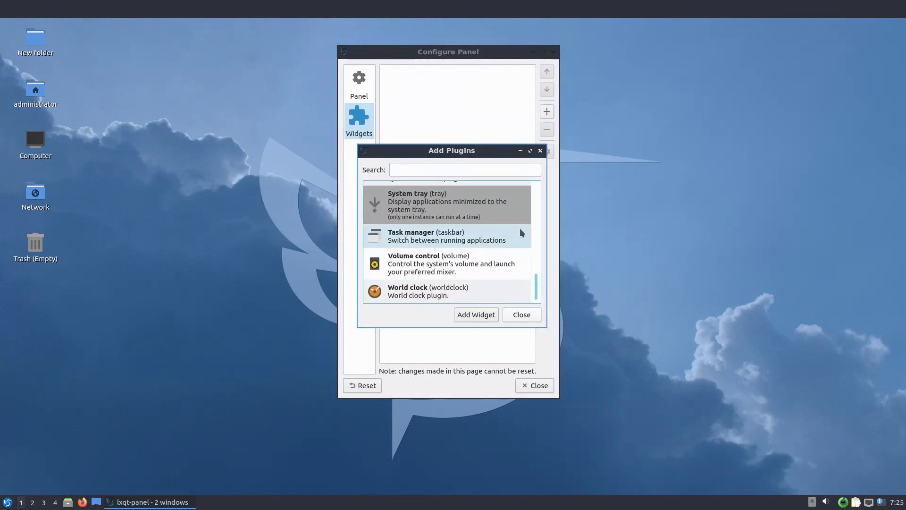
click(541, 150)
click(532, 386)
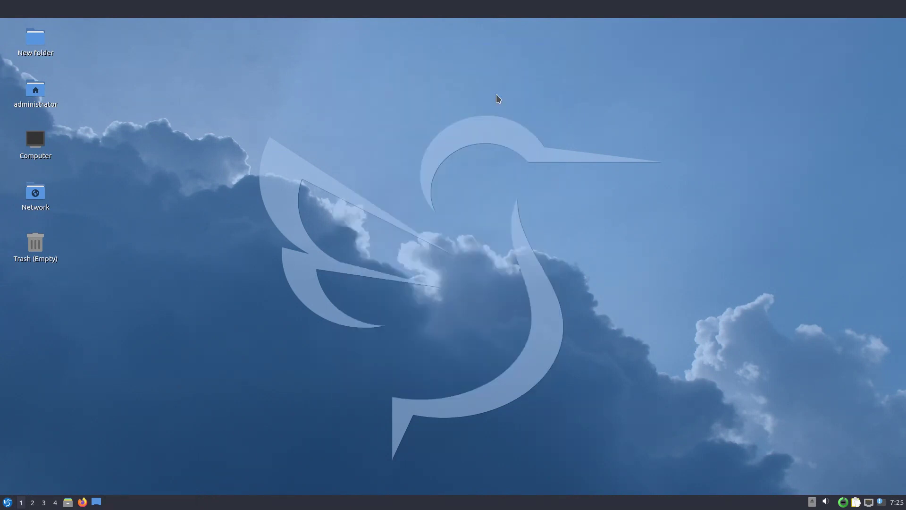
Remove the empty panel along the desktop's upper edge.
right_click(486, 15)
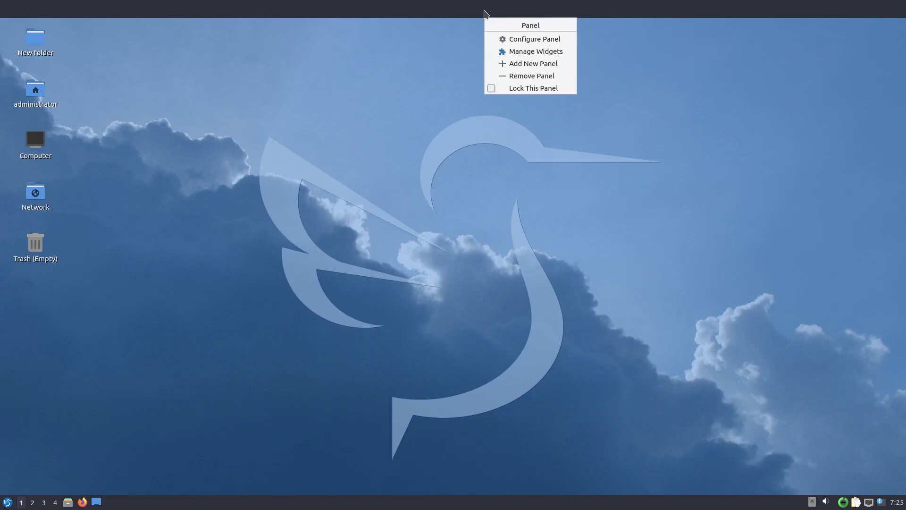
click(500, 76)
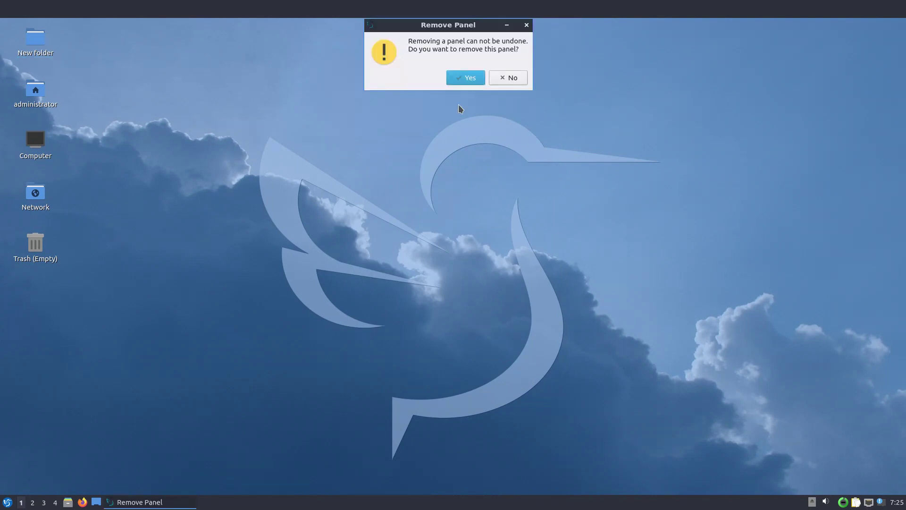
click(463, 79)
right_click(431, 500)
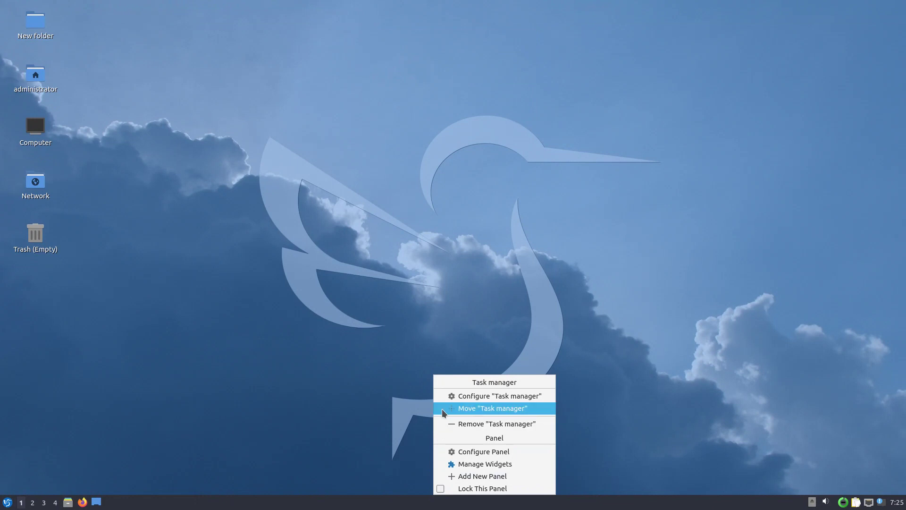
click(396, 424)
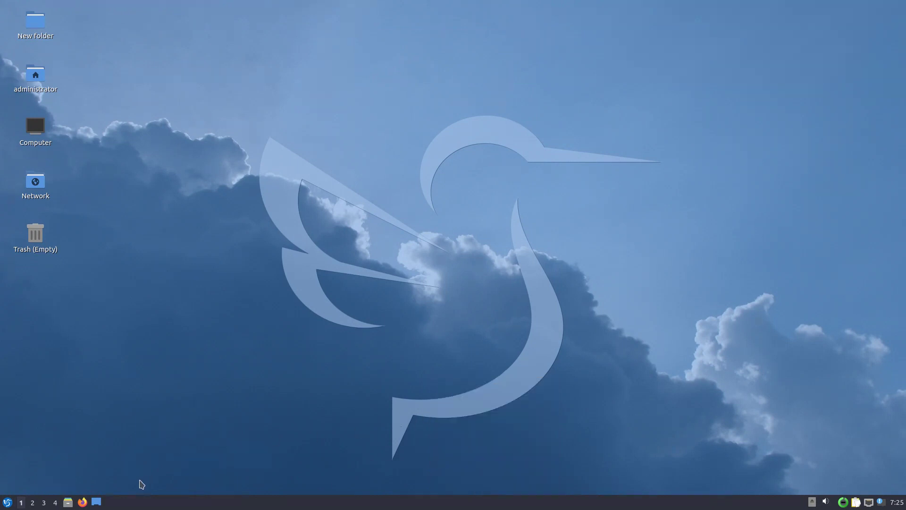
Open the home folder in the file manager and toggle showing the desktop on and off.
click(67, 503)
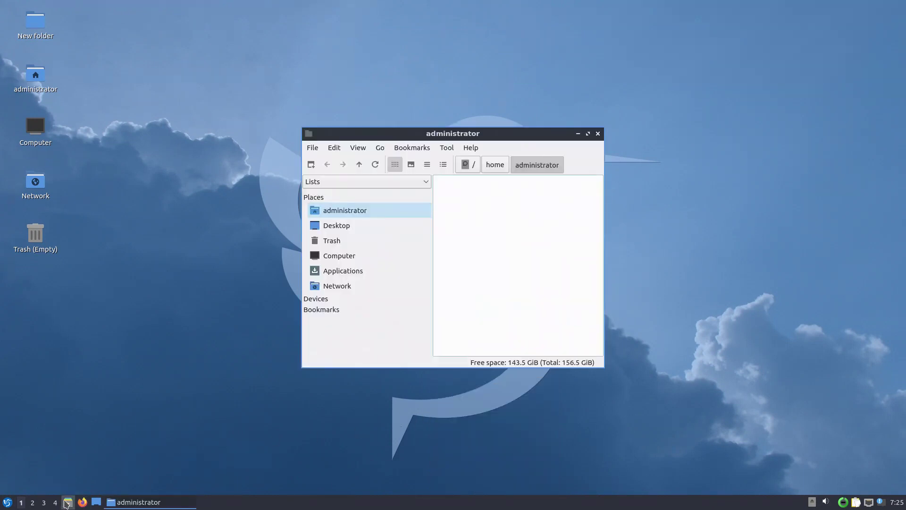
click(96, 503)
click(96, 504)
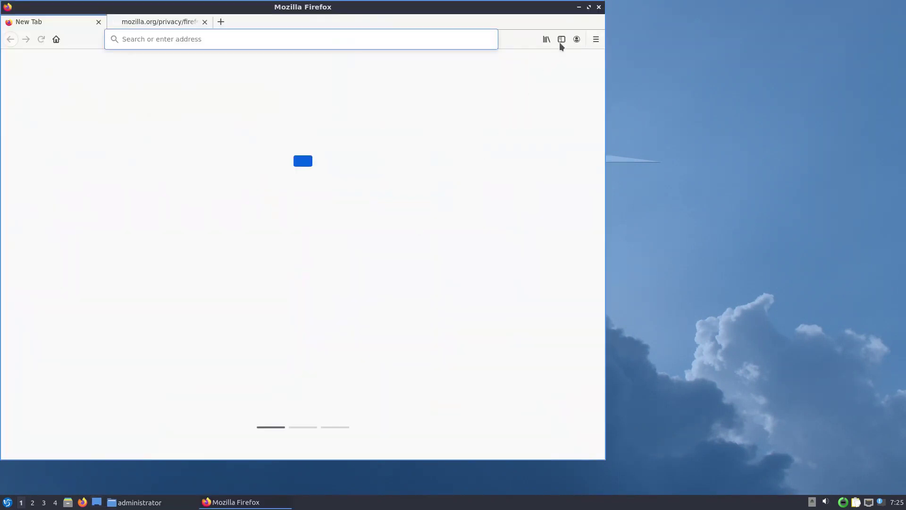
Close Firefox together with its open tabs.
click(599, 7)
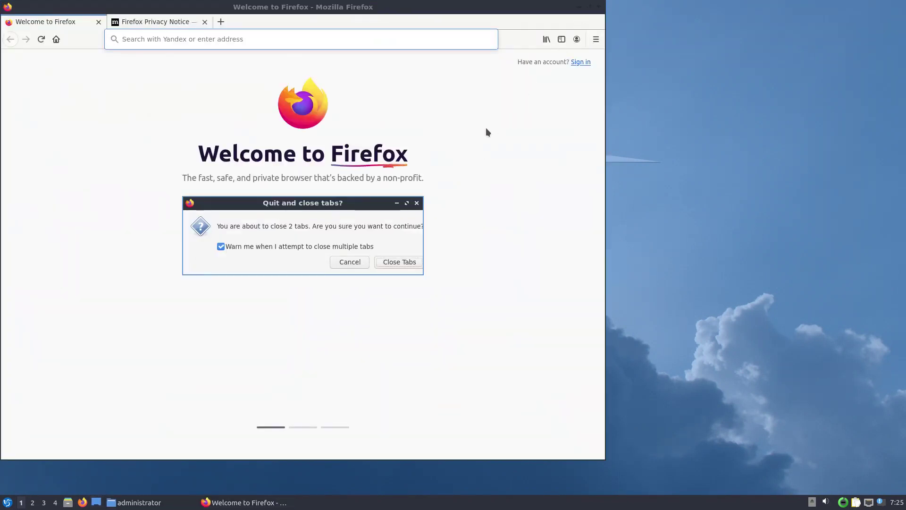
click(401, 264)
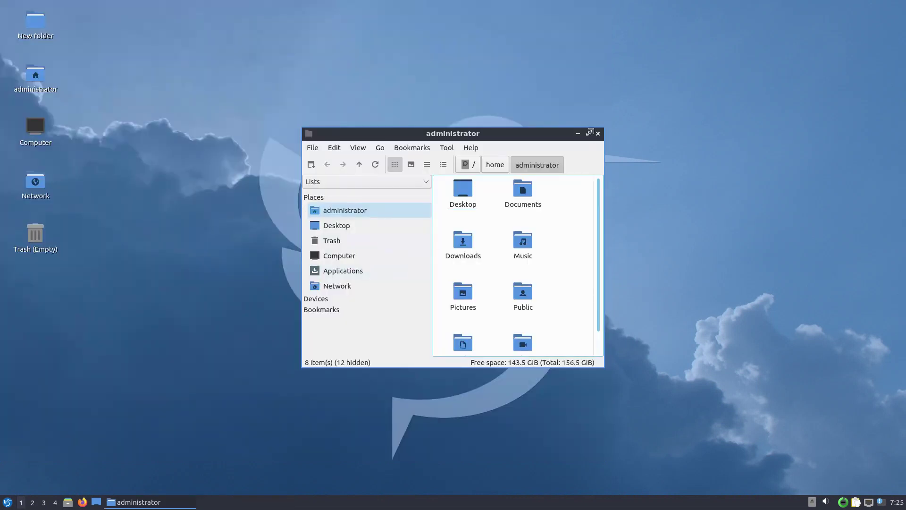
Maximize the file manager and try the thumbnail, compact and detailed list views, ending on icon view.
click(589, 132)
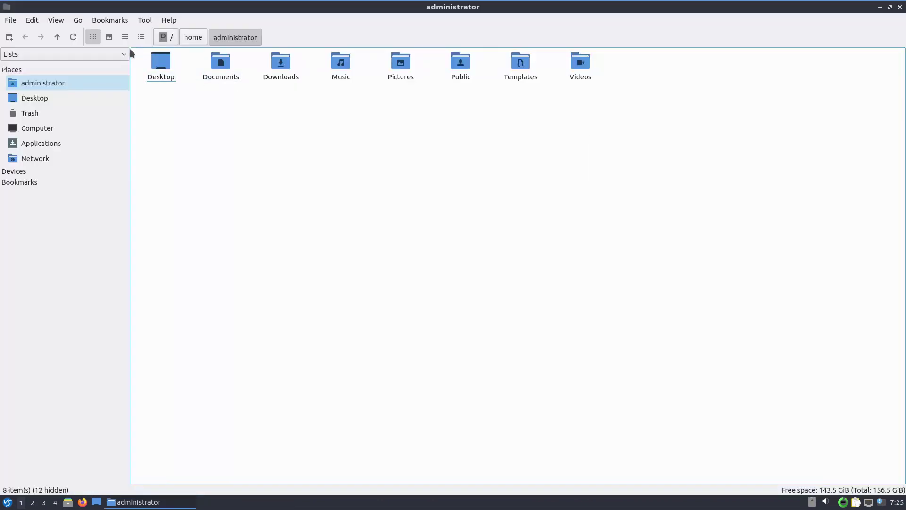
click(107, 37)
click(125, 37)
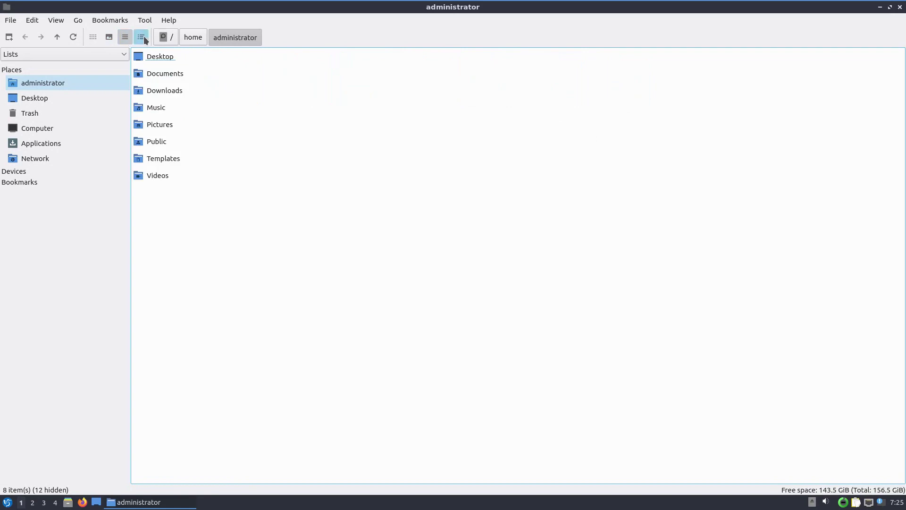
click(141, 36)
click(93, 37)
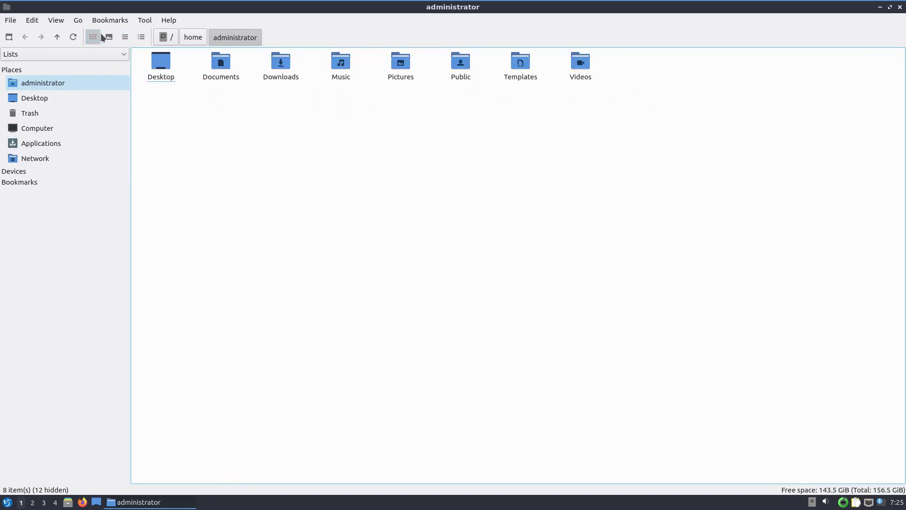
Turn the file manager's split view on and off again.
click(56, 20)
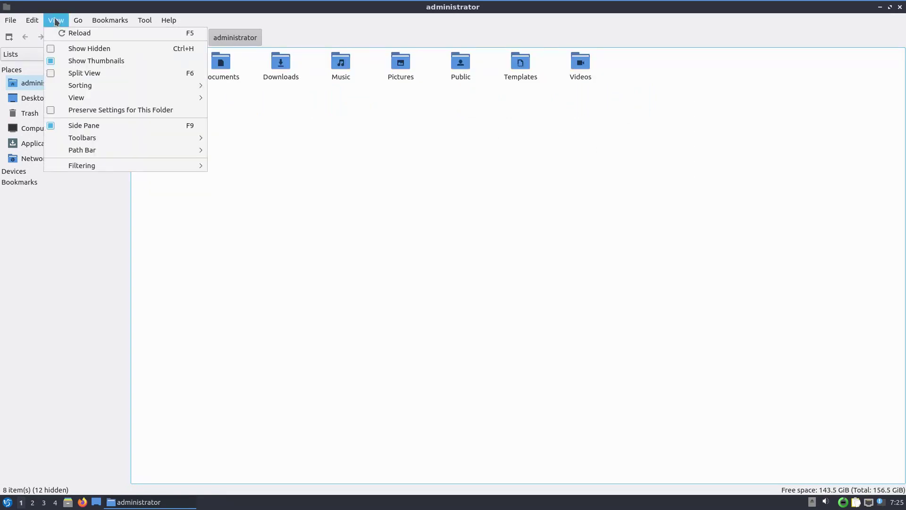
click(56, 72)
click(56, 20)
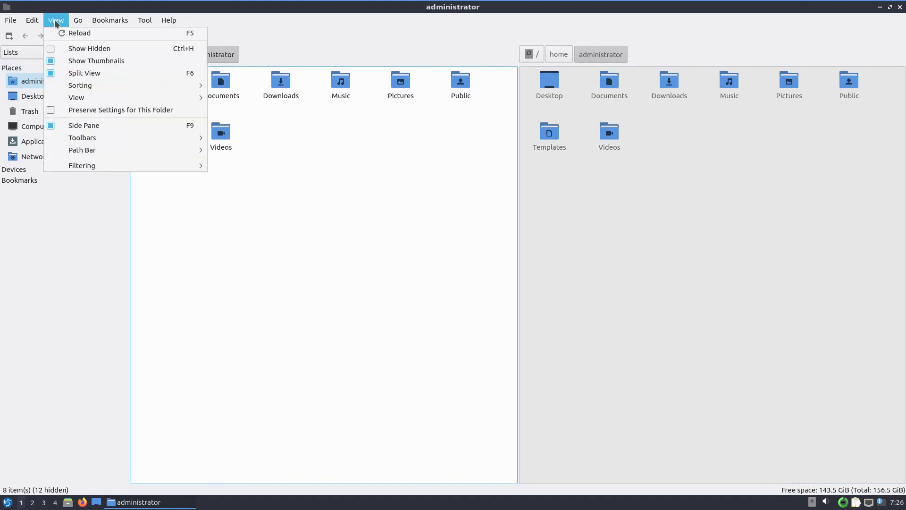
click(57, 73)
View the file manager's About information, dismiss it and close the file manager.
click(166, 18)
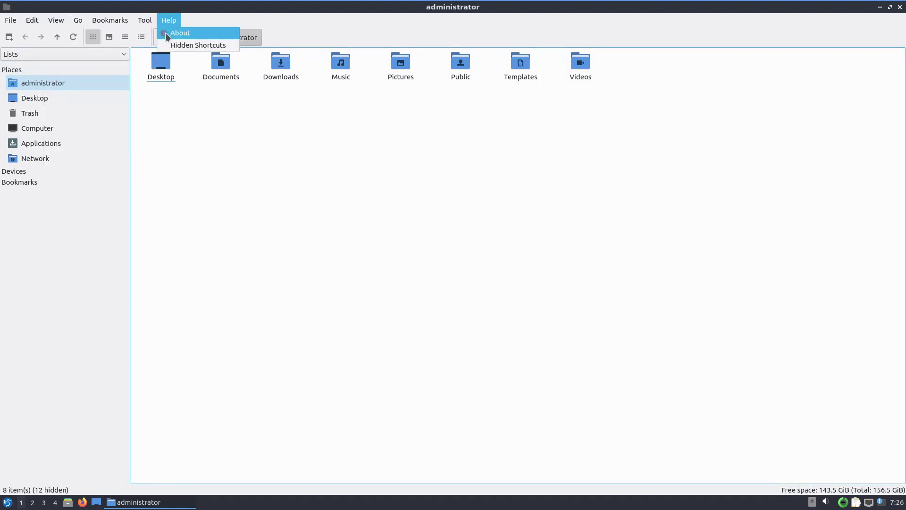
click(165, 32)
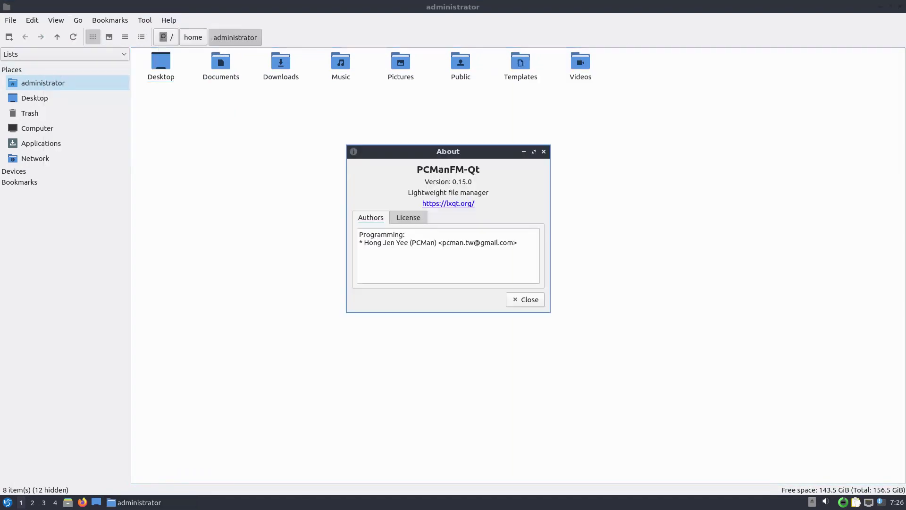
click(540, 300)
click(899, 7)
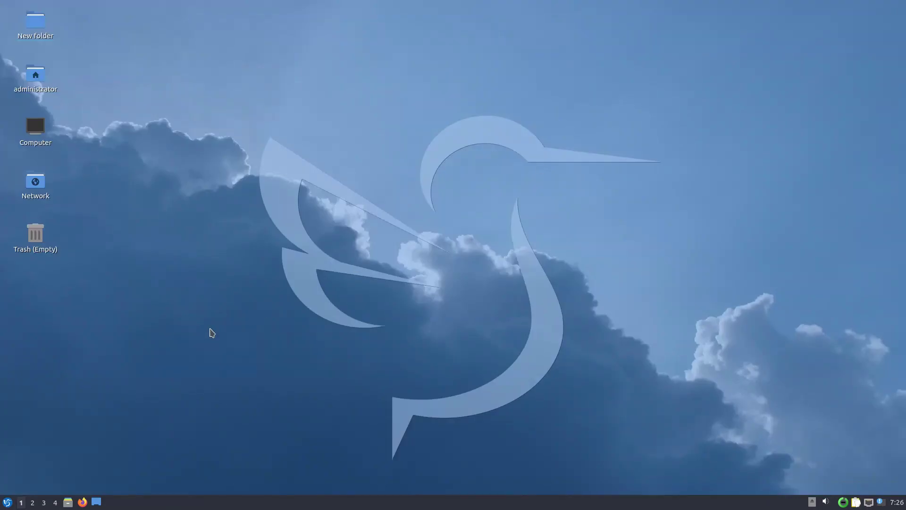
Launch Htop from the system tools and move its window to the upper-right corner of the desktop.
scroll(39, 502, up, 1)
scroll(21, 503, up, 1)
click(8, 503)
mouse_move(8, 352)
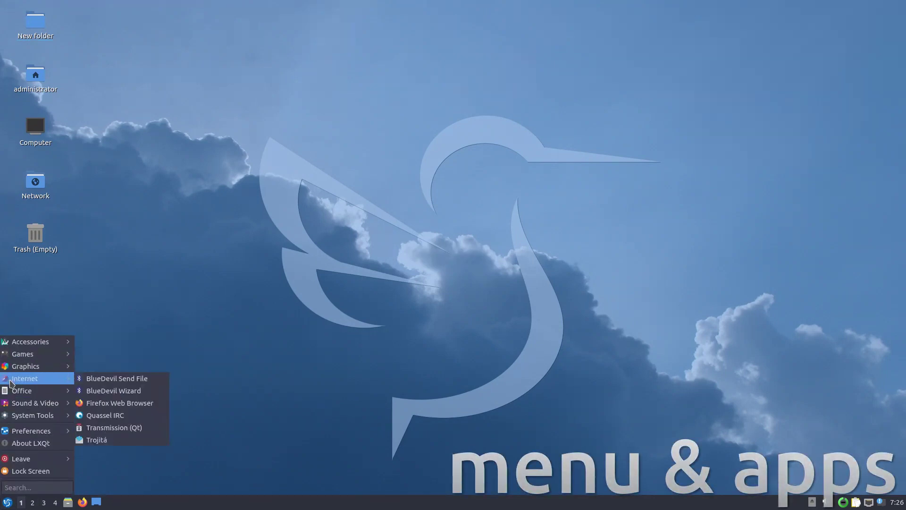
mouse_move(12, 390)
mouse_move(13, 415)
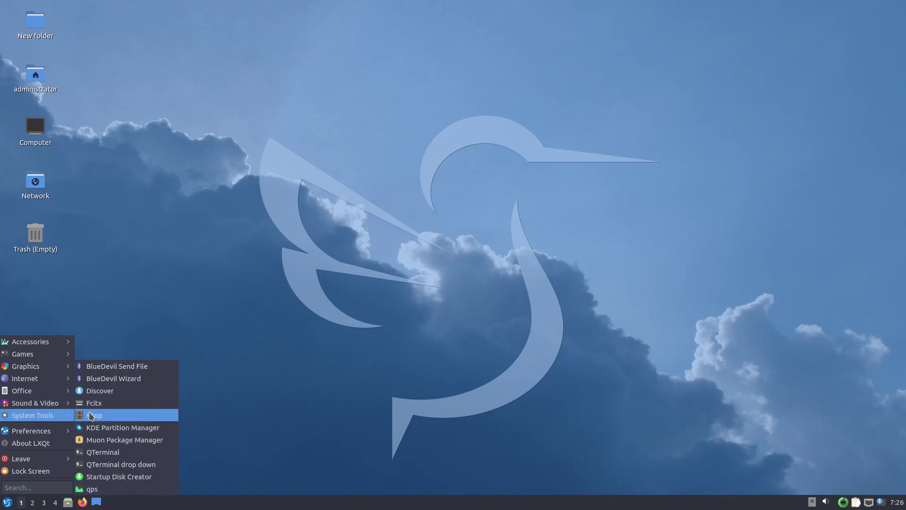
click(91, 415)
drag(494, 107, 723, 4)
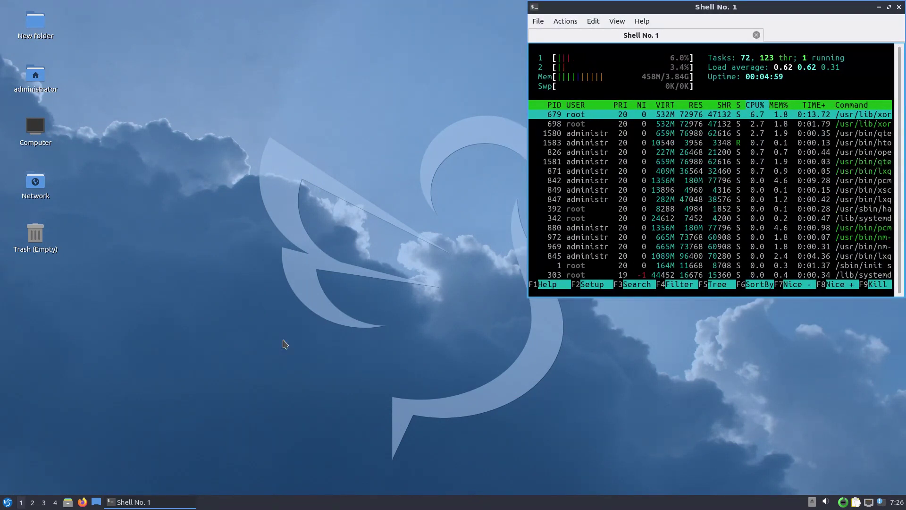
Search the application menu for the terminal, launch it and run uname -r.
click(8, 503)
text(soft)
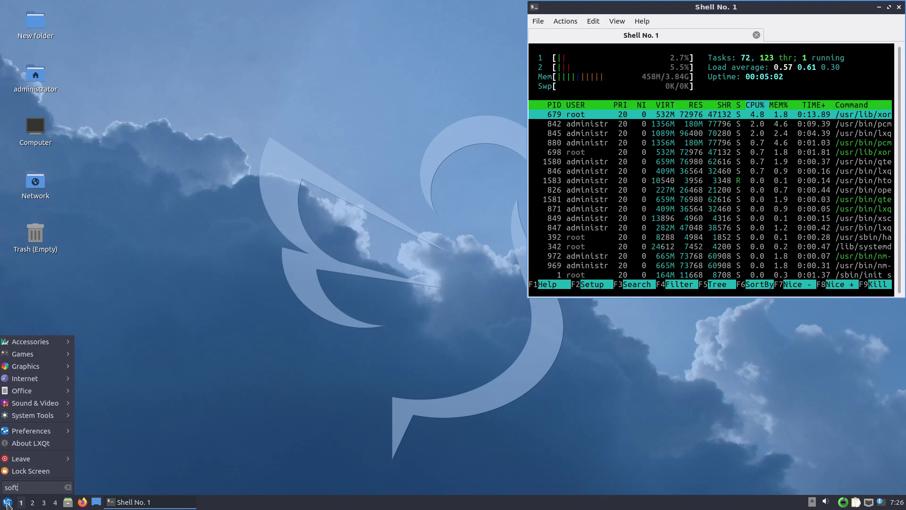
key(BackSpace)
key(BackSpace)
text(ter)
click(14, 460)
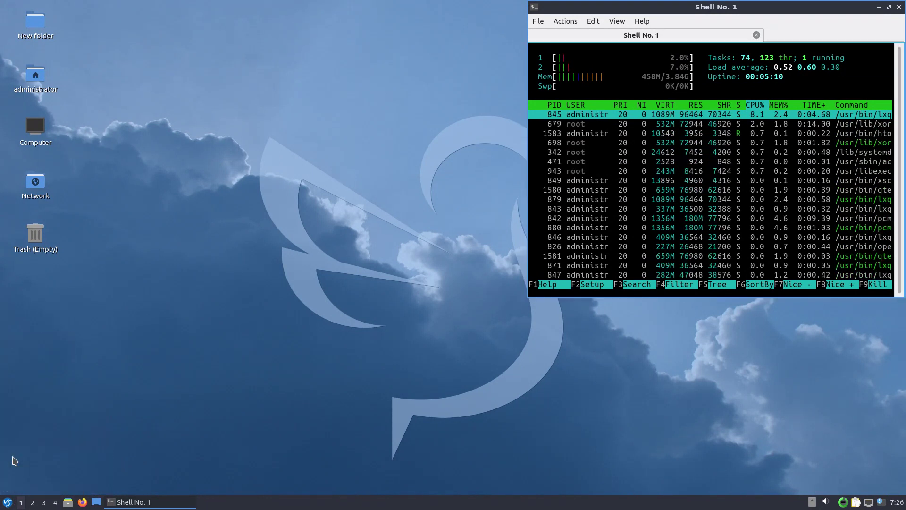
text(uname -r)
key(Return)
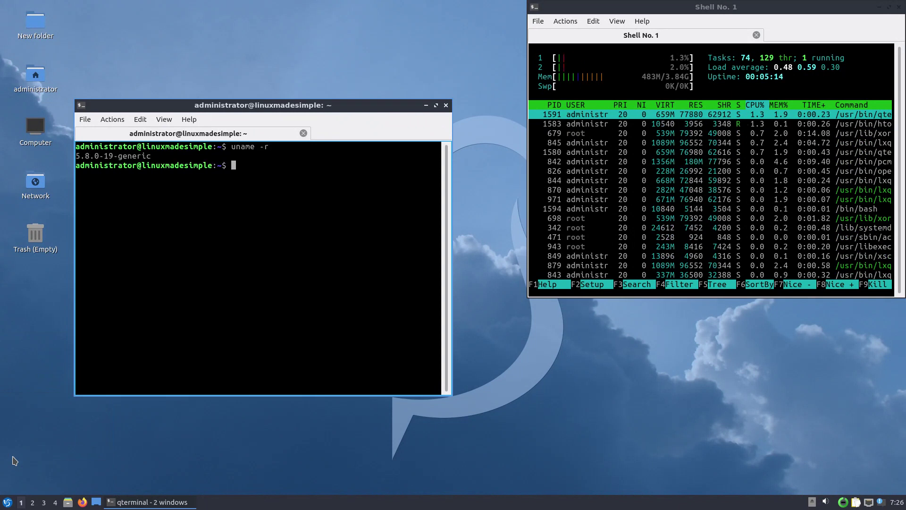
List the grouped terminal windows and close the one where uname -r was run, keeping Htop open.
click(149, 501)
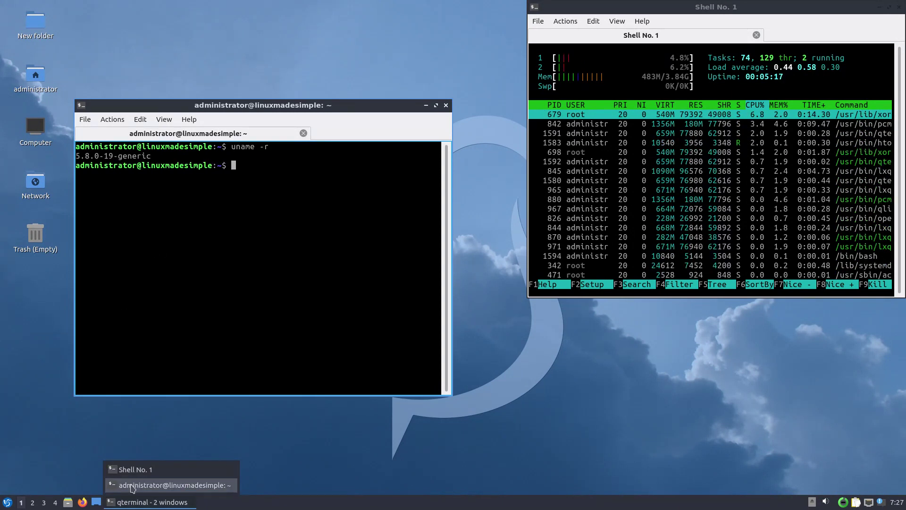
click(445, 104)
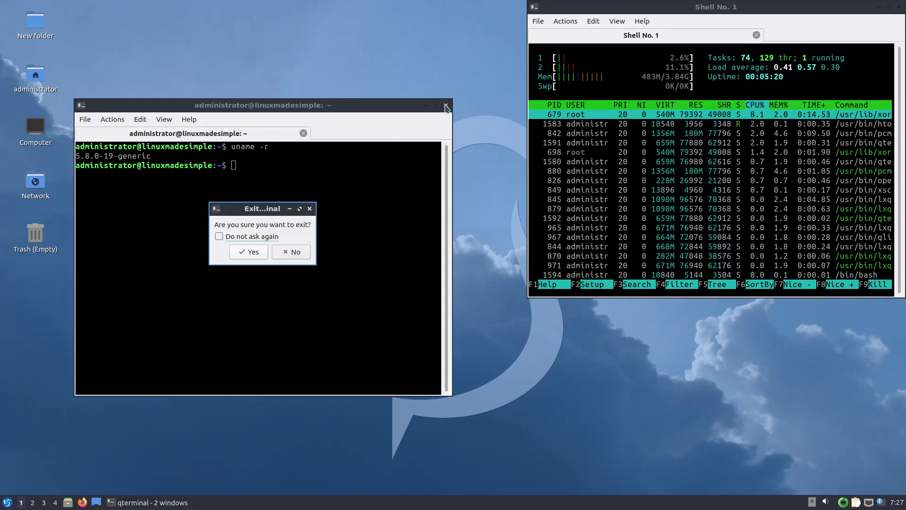
click(297, 253)
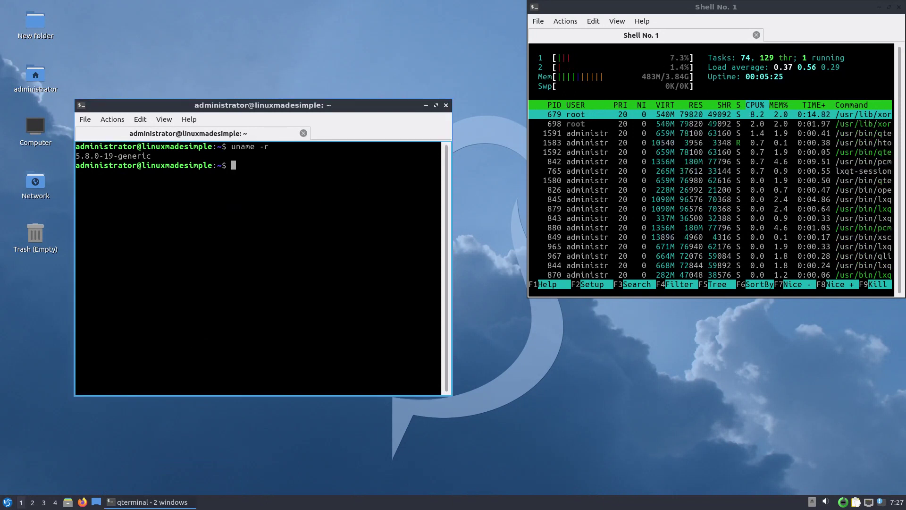
click(445, 105)
click(253, 253)
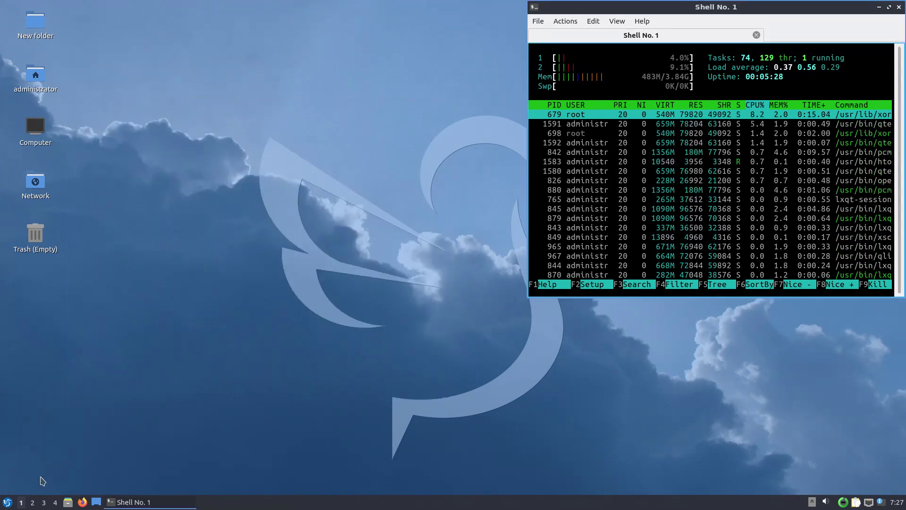
Launch Muon Package Manager from the system tools and maximize its window.
click(8, 502)
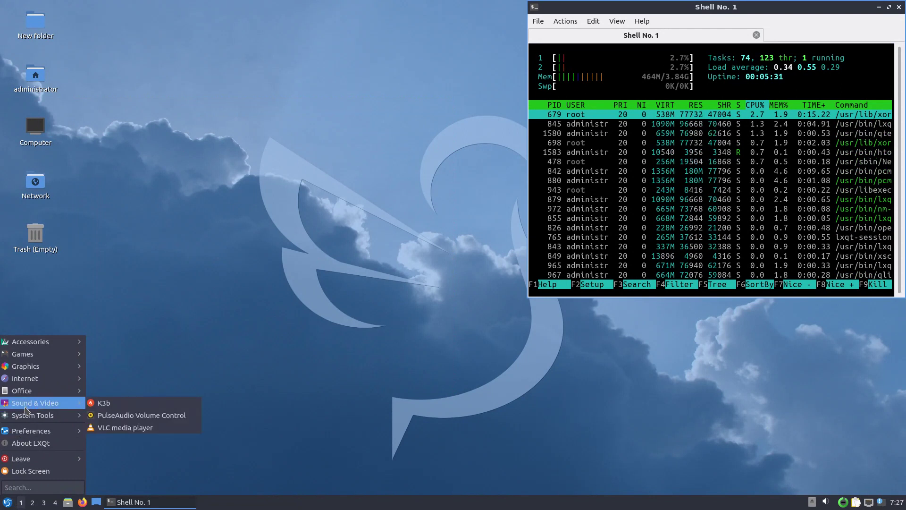
mouse_move(29, 431)
mouse_move(31, 415)
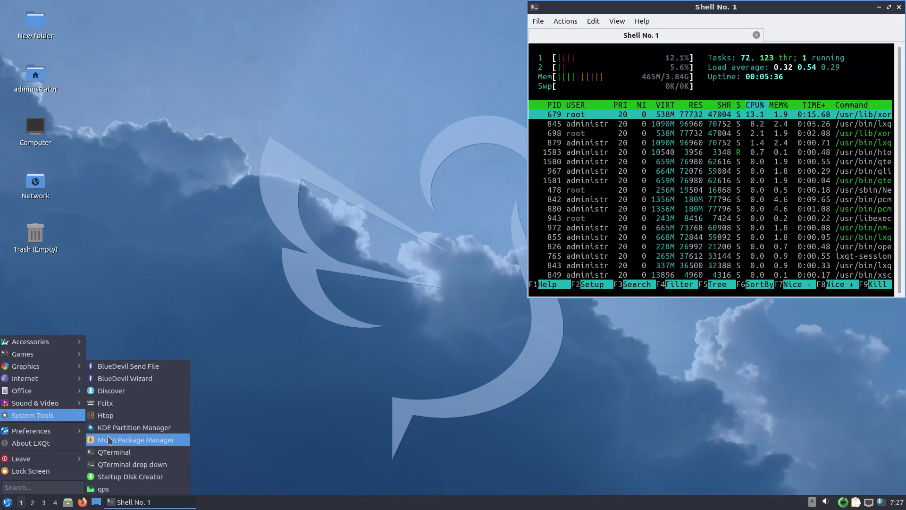
click(110, 441)
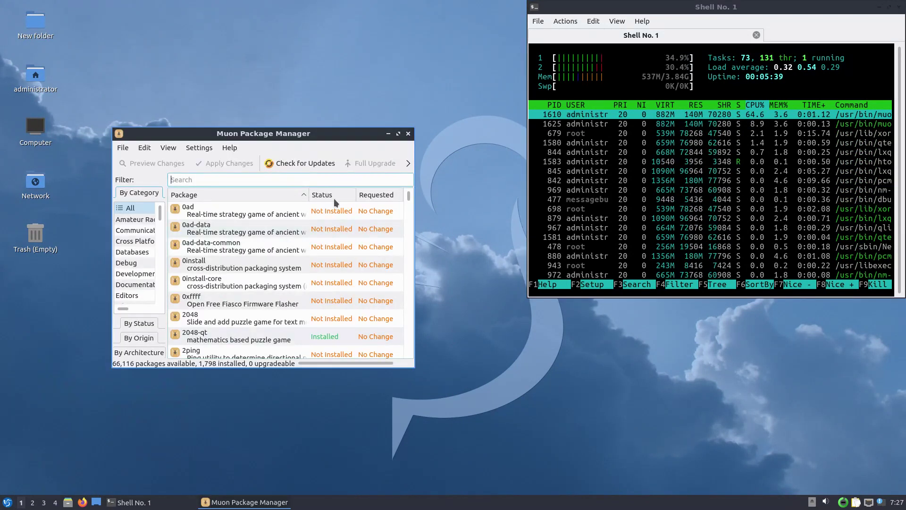
click(398, 133)
Search the packages for "kdenl" and mark the kdenlive package for installation with its required additional packages.
text(kdenl)
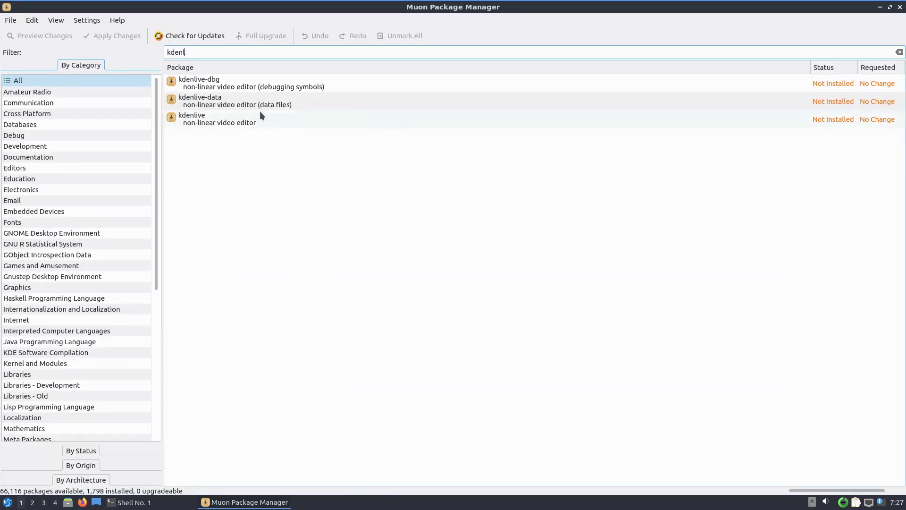
click(243, 119)
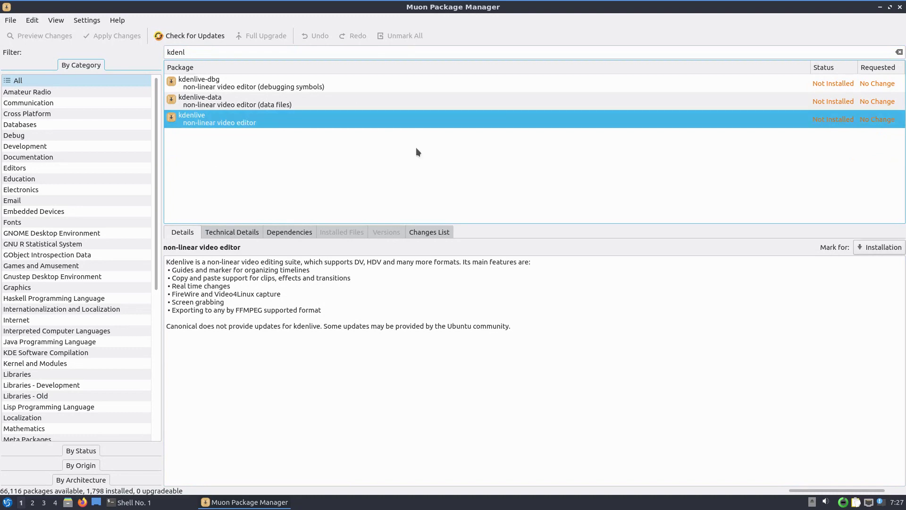
click(868, 245)
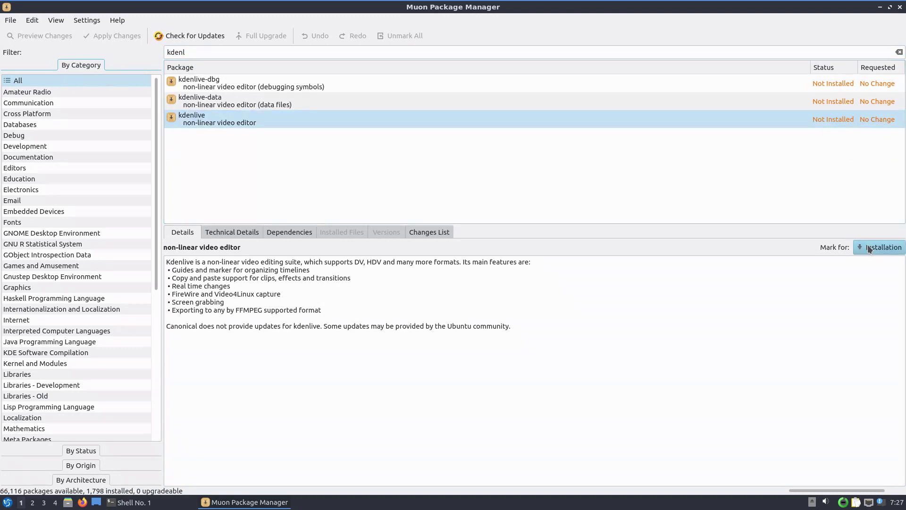
click(470, 295)
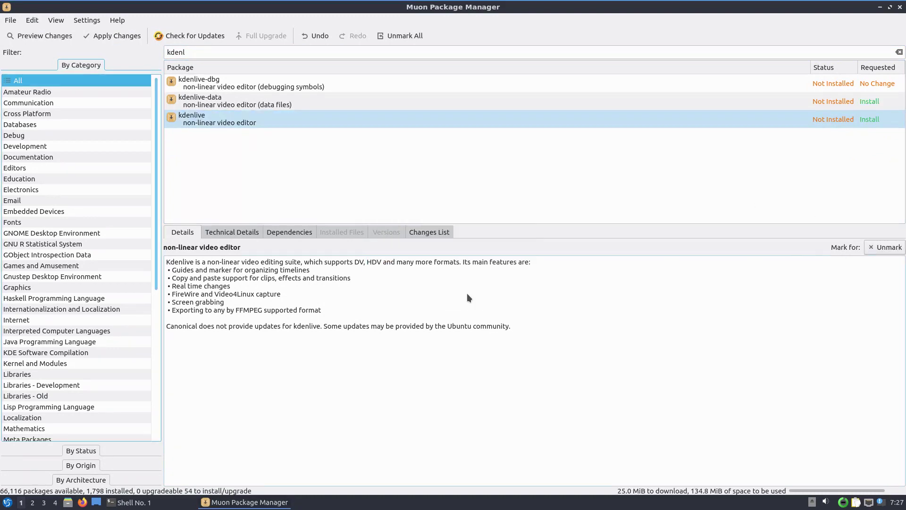
Apply the marked package changes, authenticating with the account password, and minimize the package manager.
click(108, 36)
text(•••••)
key(Return)
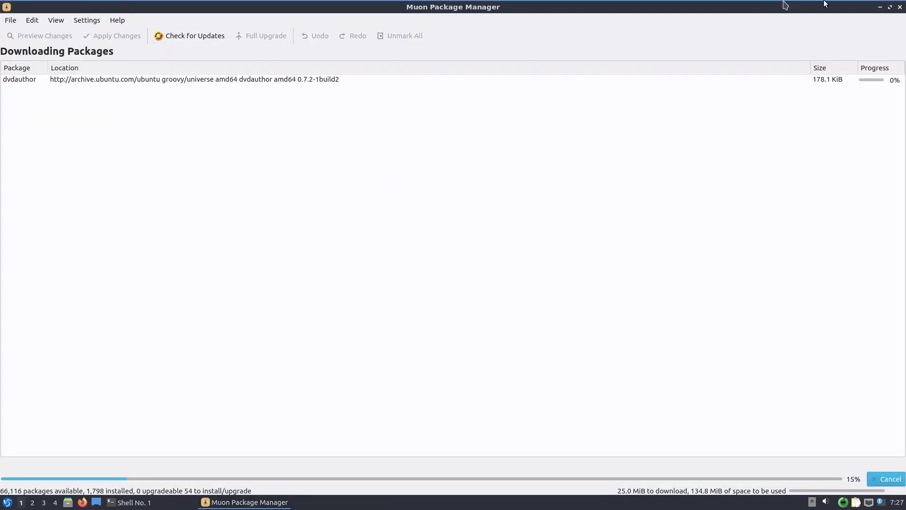
click(879, 7)
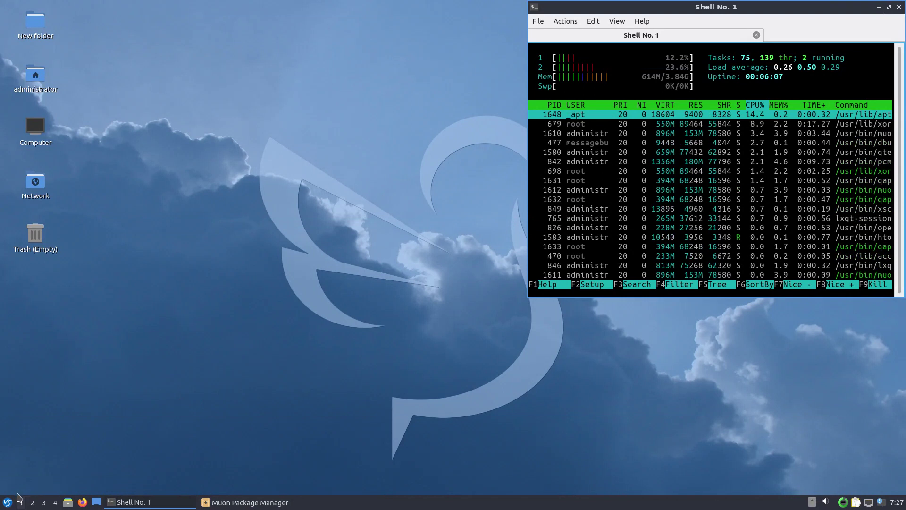
Lock the screen and unlock the session with the account password.
click(7, 501)
click(8, 473)
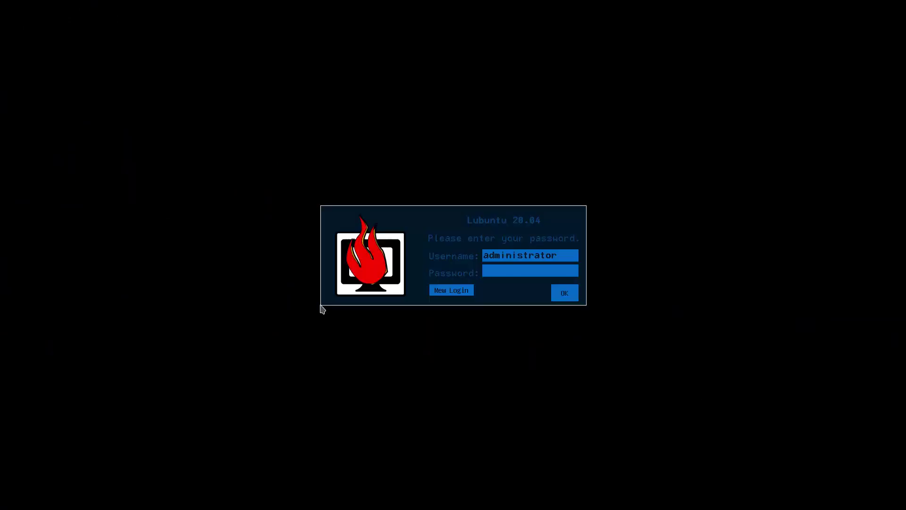
key(Return)
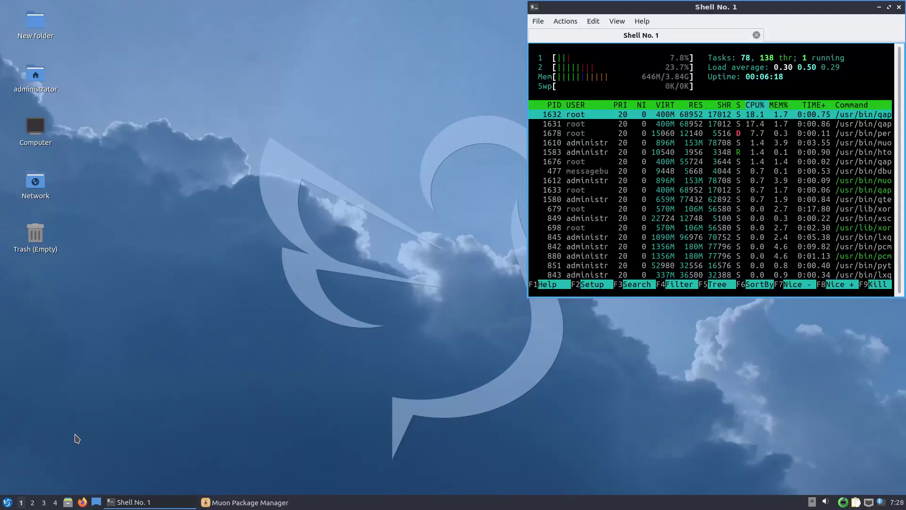
Open the LXQt Configuration Center from the preferences and maximize its window.
click(7, 502)
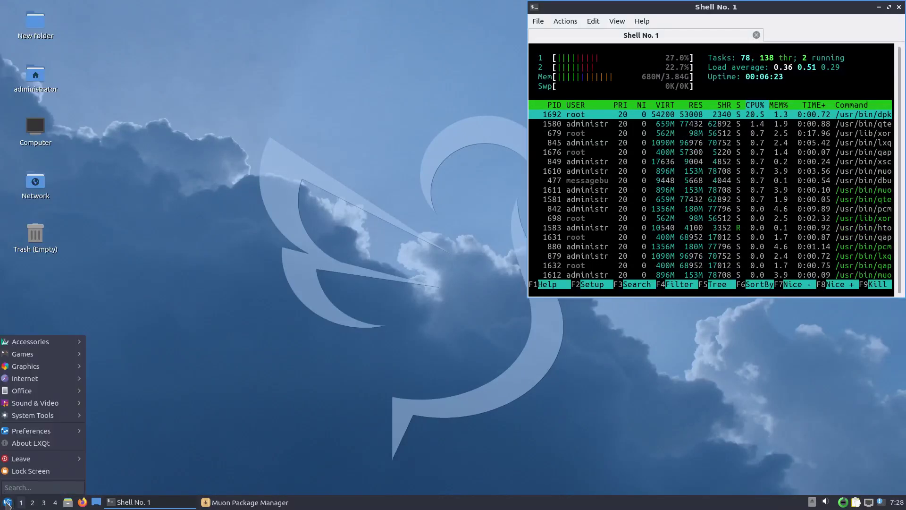
mouse_move(35, 432)
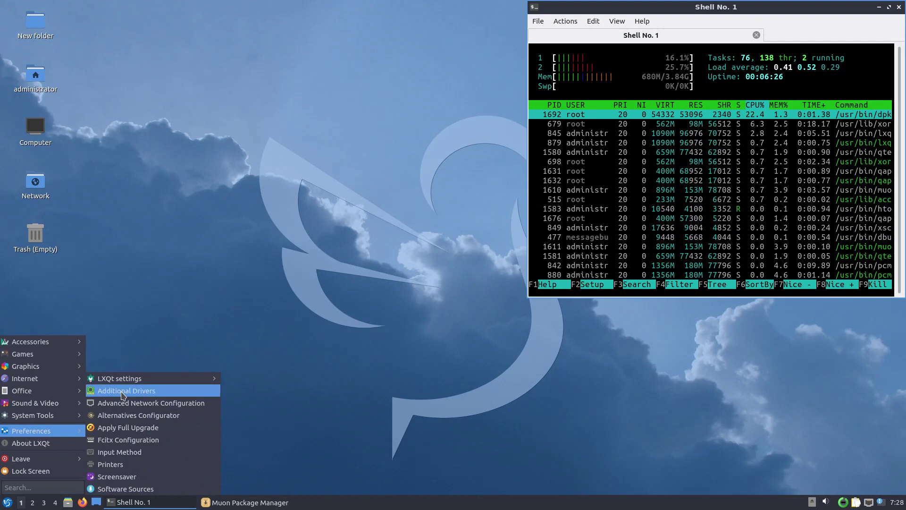
mouse_move(197, 380)
click(259, 305)
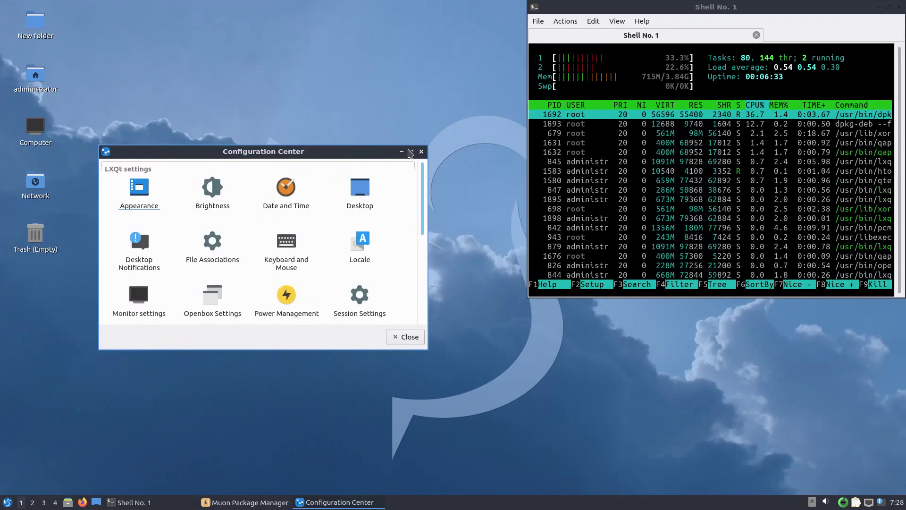
click(411, 152)
Open the Appearance settings, try the Windows Qt style and apply the Fusion style instead.
click(35, 41)
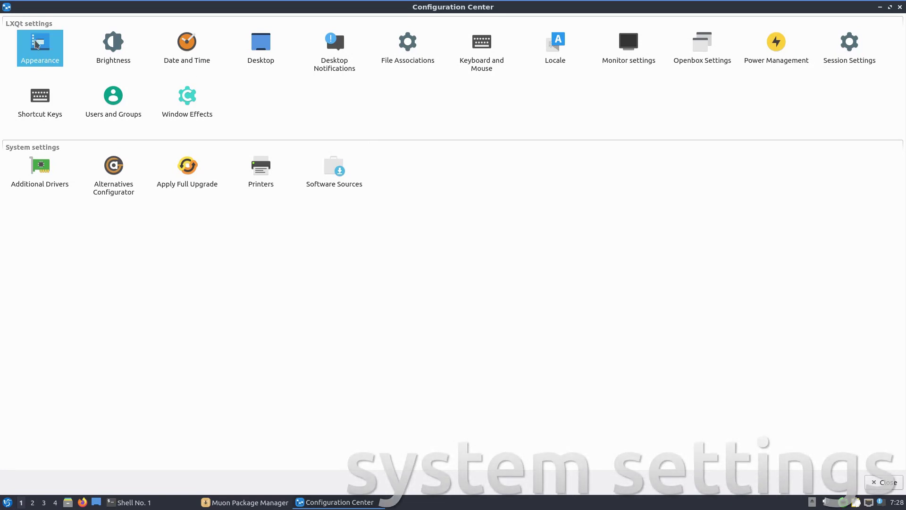
click(437, 502)
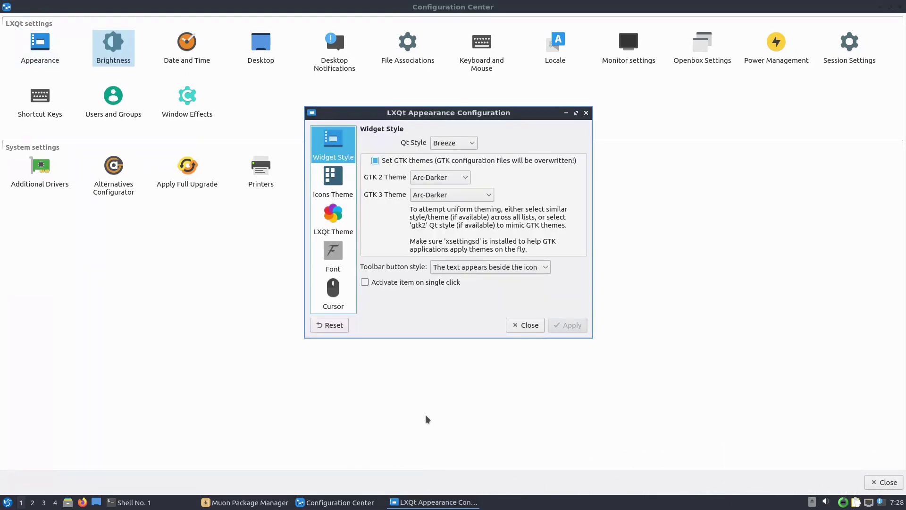
click(442, 143)
click(450, 169)
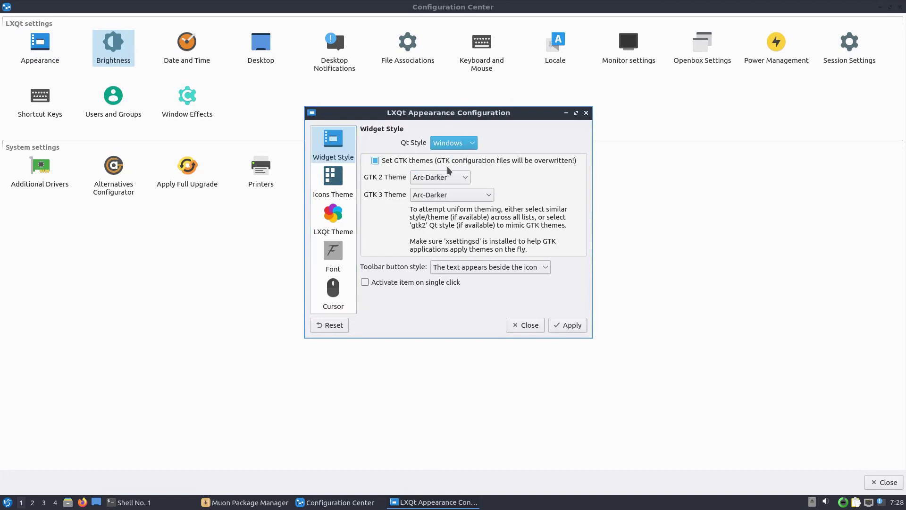
click(568, 326)
click(475, 140)
click(475, 177)
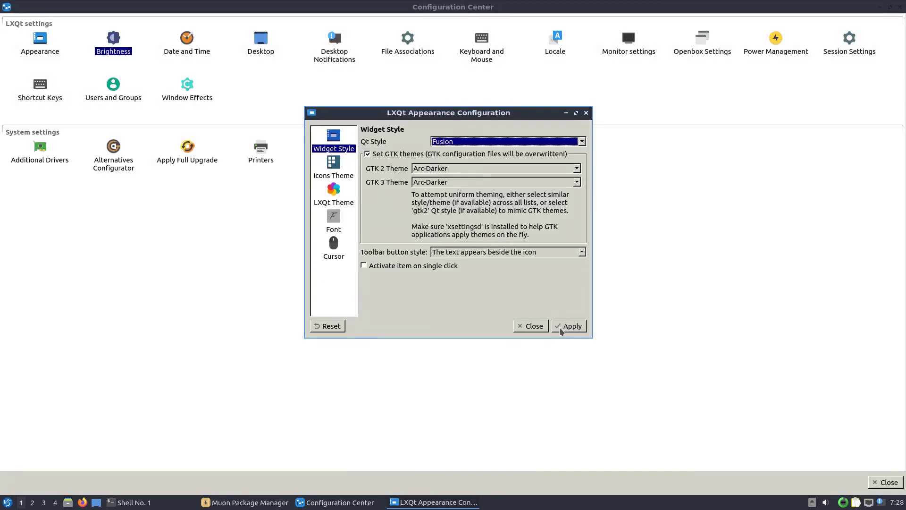
click(567, 328)
Look through the GTK theme choices and the icon, LXQt theme, font and cursor settings, and close the appearance configuration.
click(541, 173)
click(540, 173)
click(543, 186)
click(543, 187)
click(338, 169)
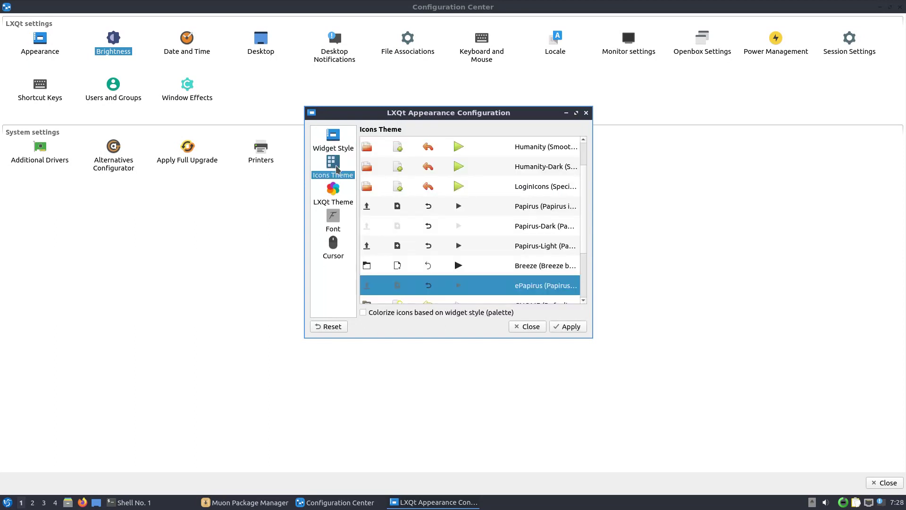
click(338, 191)
click(340, 222)
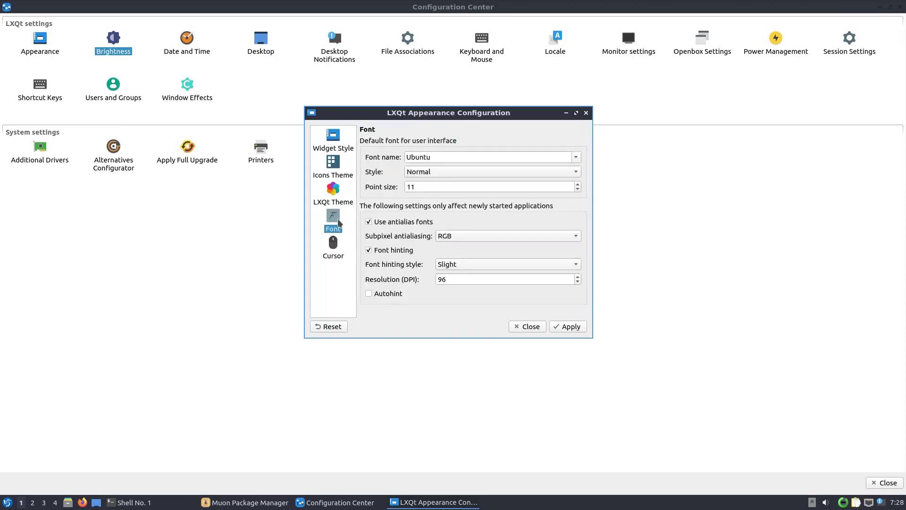
click(337, 250)
click(585, 113)
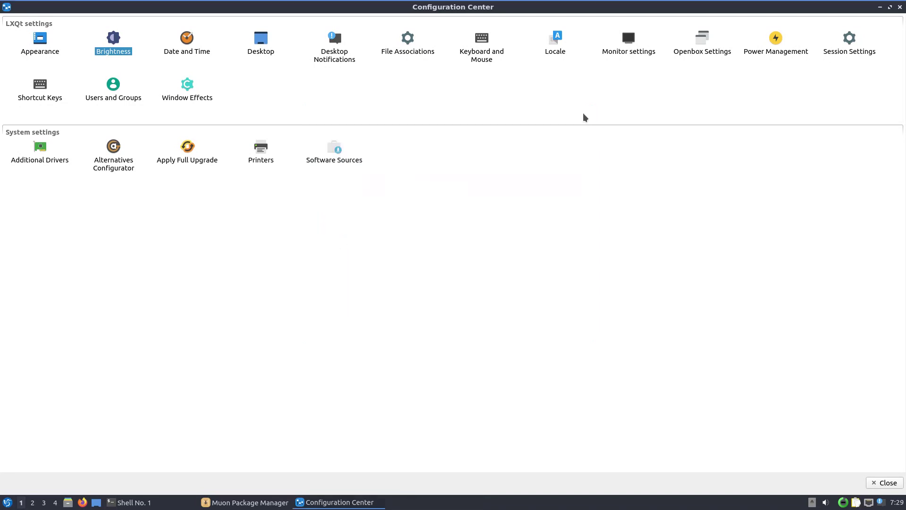
View the timezone page of the time and date configuration and the background and advanced pages of the desktop preferences.
double_click(185, 42)
click(344, 188)
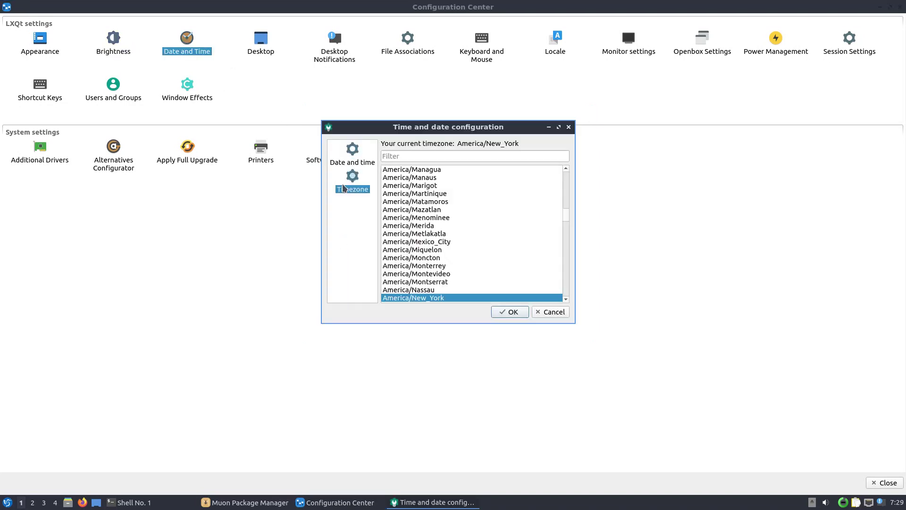
click(568, 127)
double_click(261, 42)
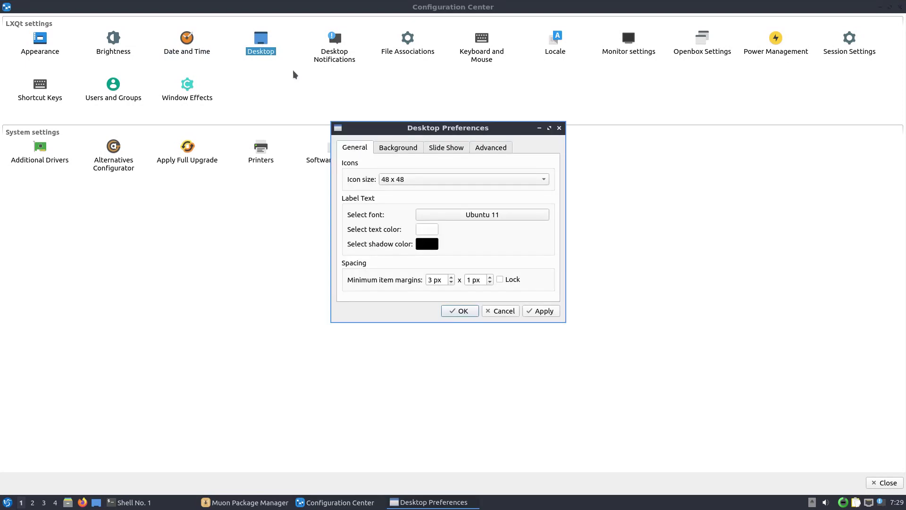
click(389, 148)
click(481, 148)
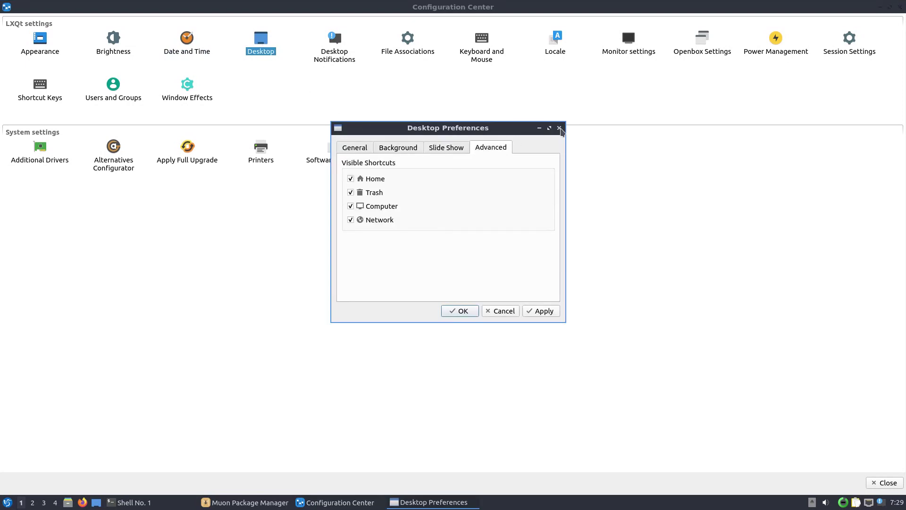
click(560, 128)
View the advanced desktop notification settings and look through the file associations, closing both windows.
double_click(340, 54)
click(374, 193)
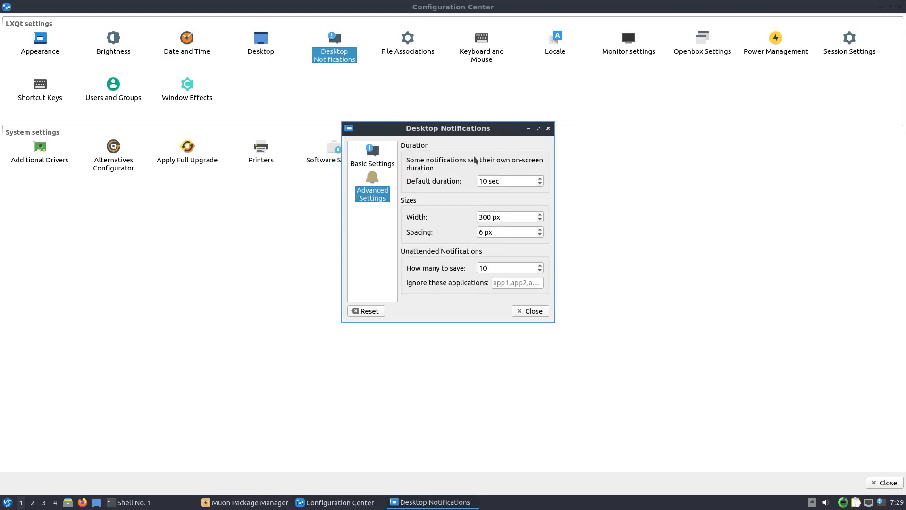
click(549, 129)
double_click(416, 50)
double_click(338, 171)
double_click(337, 171)
click(576, 135)
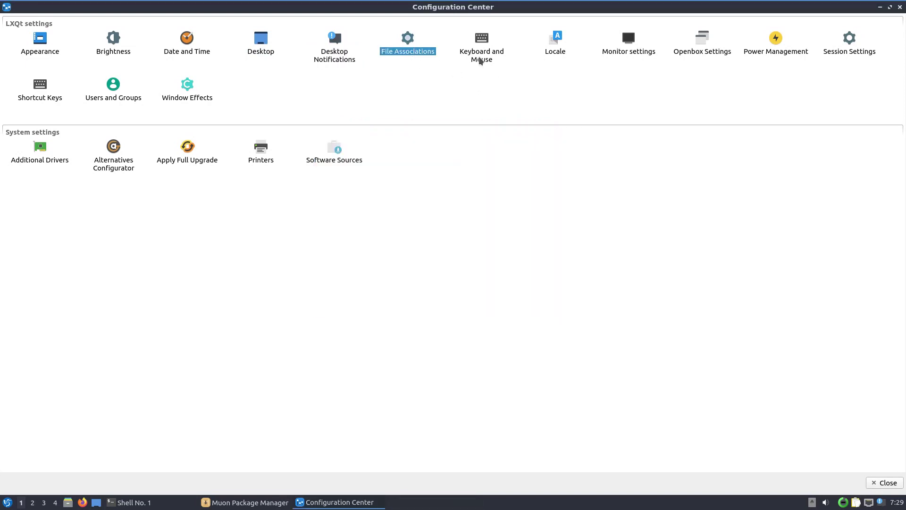
Look through the keyboard and mouse settings, including the list of keyboard layouts that can be added, and close them unchanged.
double_click(481, 56)
click(352, 179)
click(350, 206)
click(351, 242)
click(351, 276)
click(344, 250)
click(563, 158)
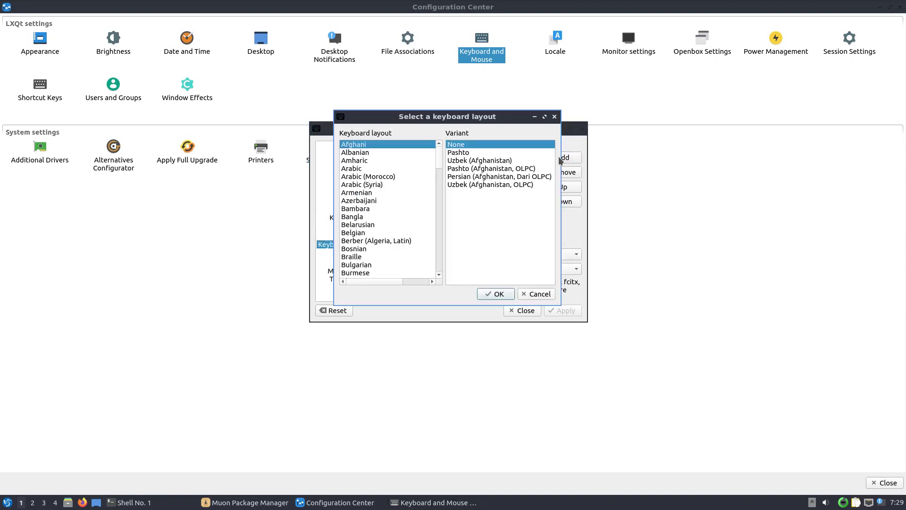
click(555, 116)
click(580, 129)
View the locale settings and the advanced and info pages of the monitor settings, closing each window.
double_click(558, 45)
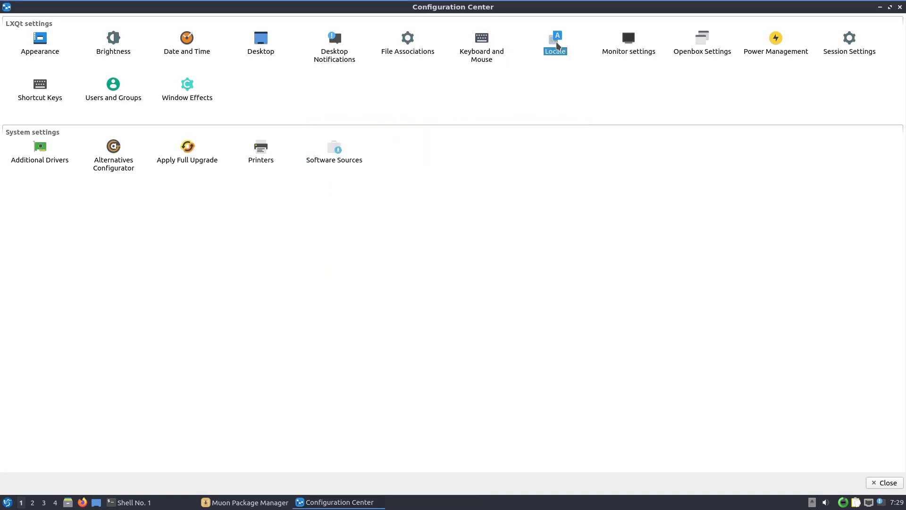
click(587, 118)
double_click(628, 52)
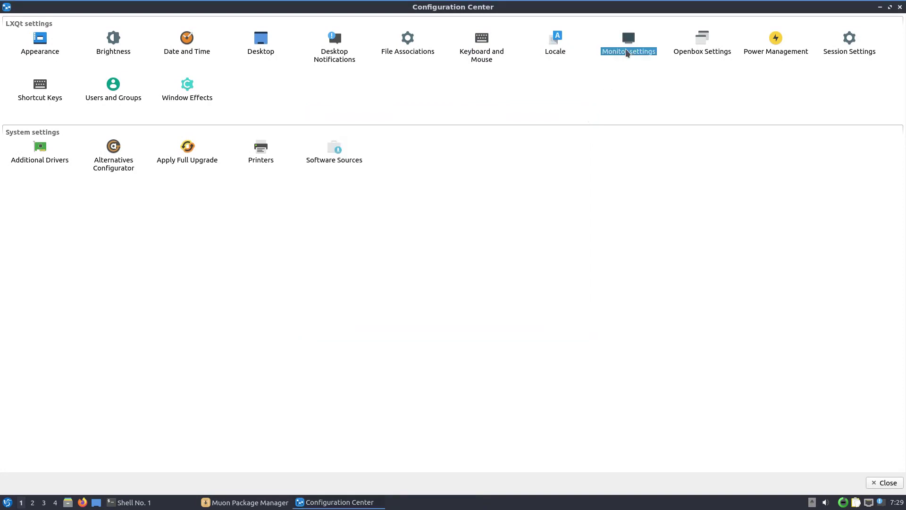
click(466, 228)
click(494, 226)
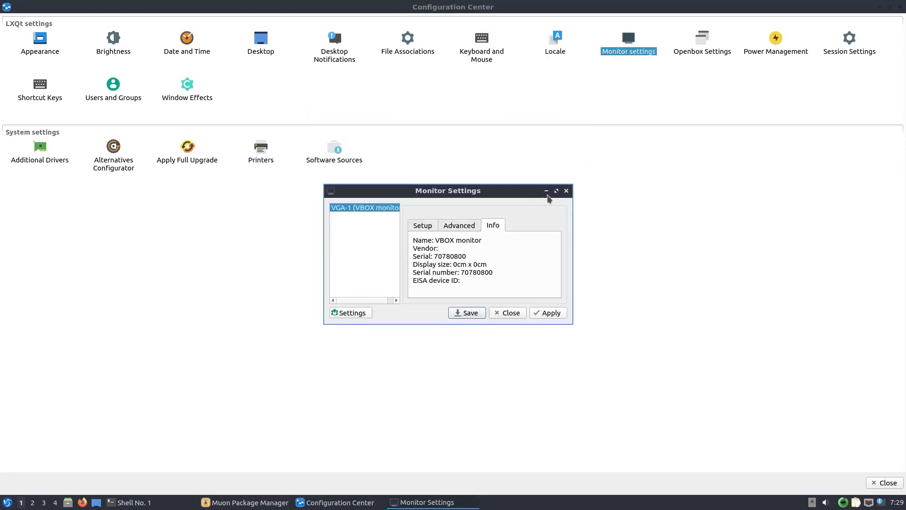
click(566, 191)
Look through the Openbox window manager preferences from themes to the dock page and close them.
click(694, 48)
click(695, 49)
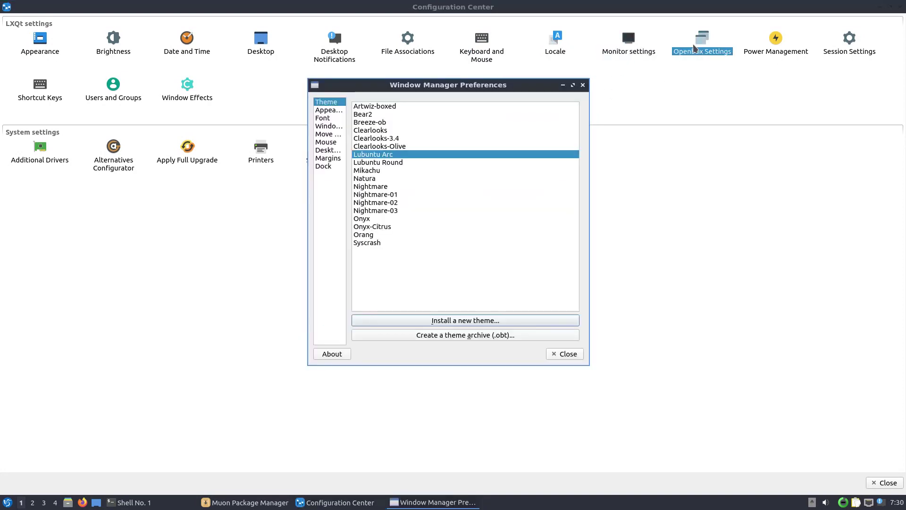
click(329, 110)
click(329, 119)
click(329, 126)
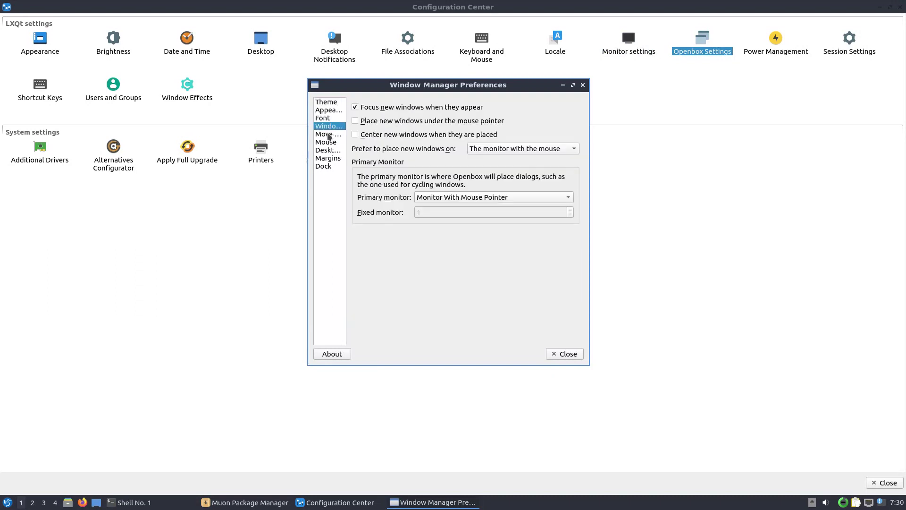
click(325, 141)
click(328, 150)
click(327, 158)
click(324, 166)
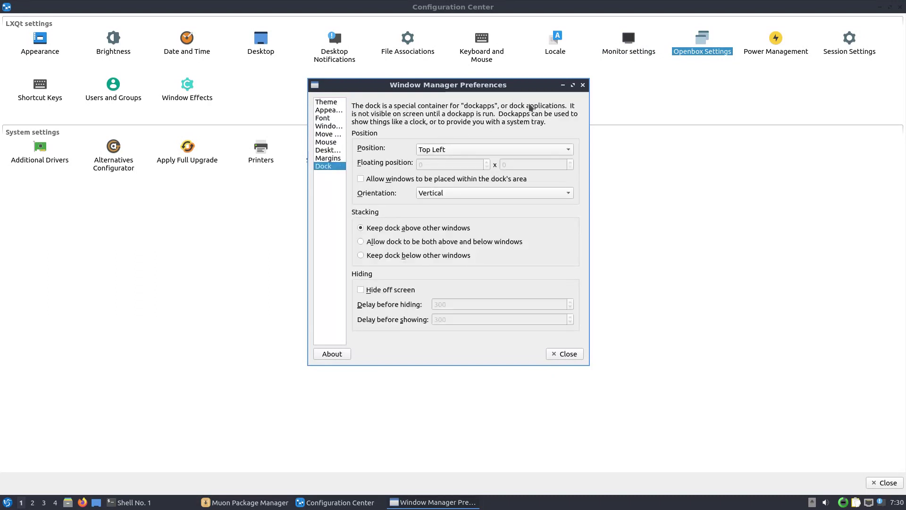
click(583, 85)
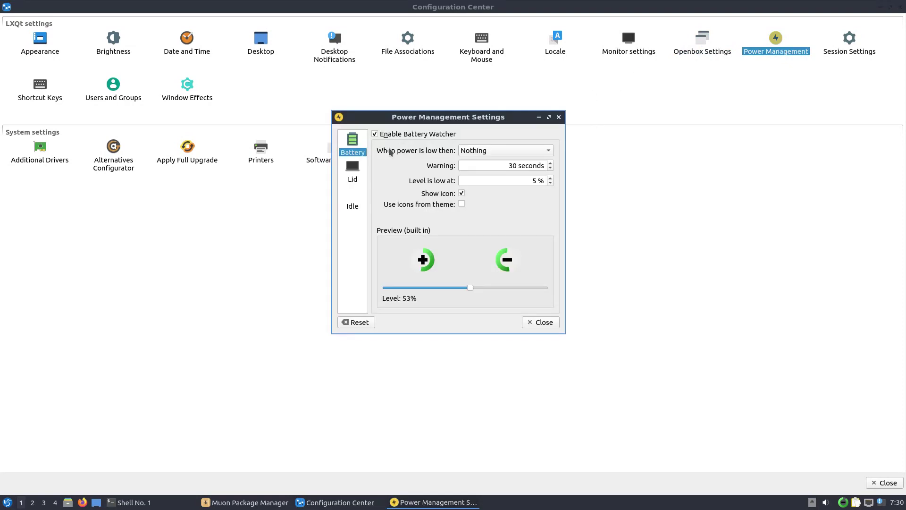
View the lid and idle pages of the power management settings and close them.
click(352, 174)
click(353, 202)
click(558, 118)
Look through the LXQt session settings: default applications, user directories, autostart and environment, then close them.
double_click(849, 43)
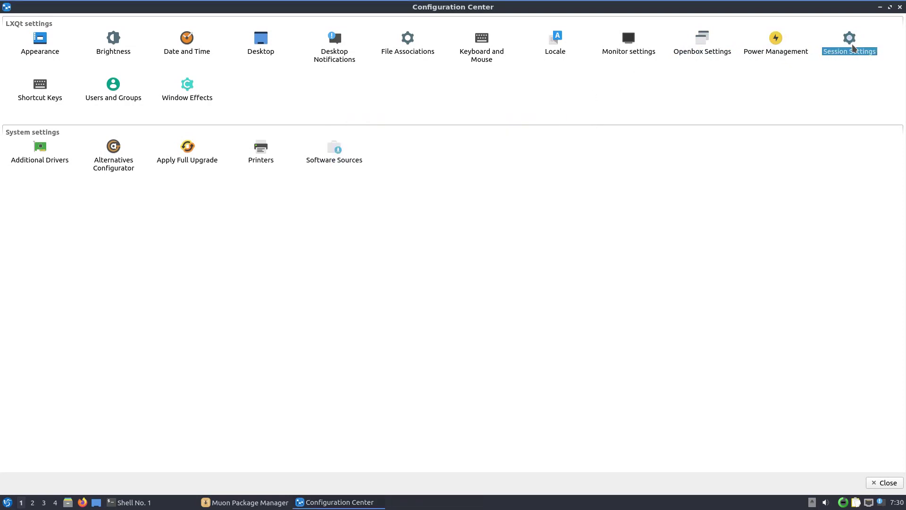
click(361, 145)
click(363, 179)
click(364, 208)
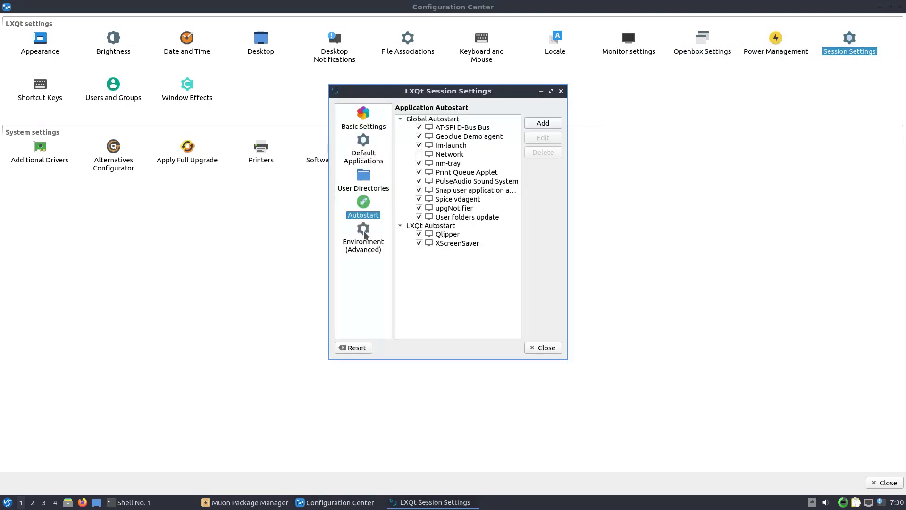
click(363, 240)
click(561, 91)
View the global shortcut keys and the user and group settings, including the form for adding a user, and close them.
double_click(45, 94)
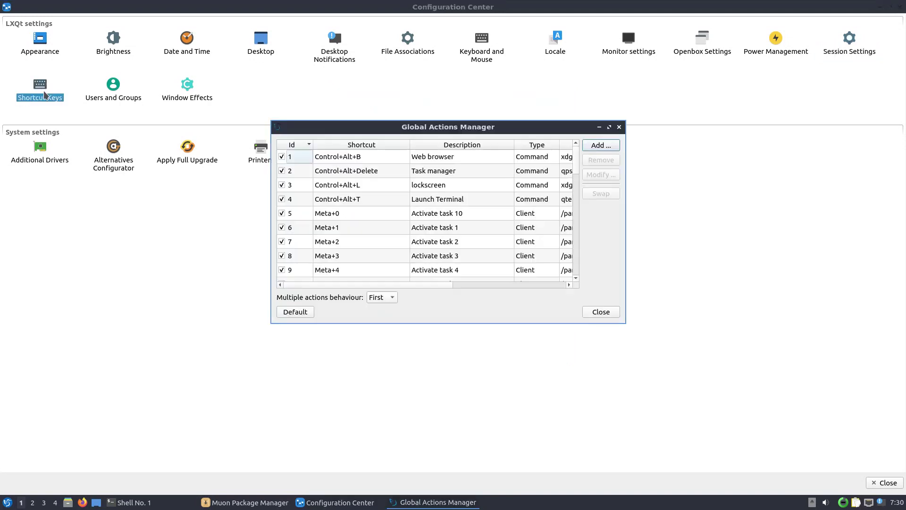
click(620, 127)
double_click(118, 96)
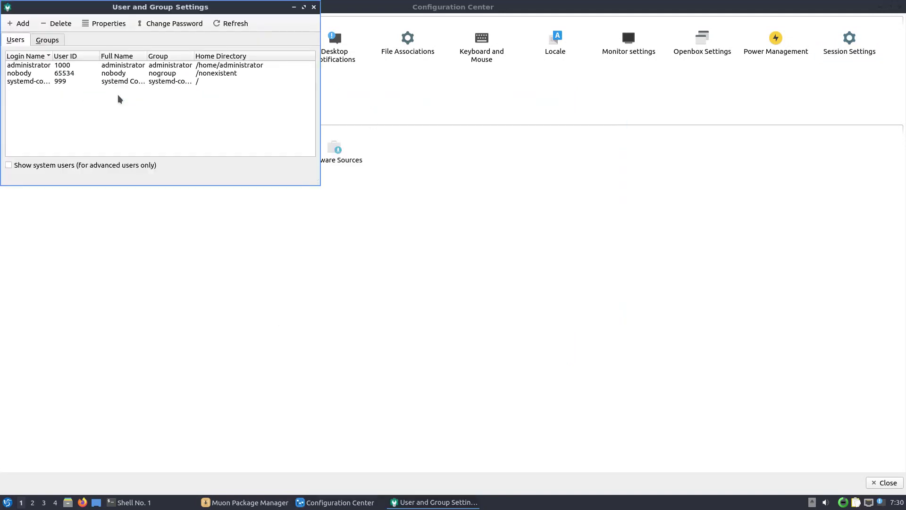
click(26, 23)
click(248, 9)
click(314, 8)
Look through the shadow, opacity, fade and other pages of the window effects settings and close them.
double_click(179, 99)
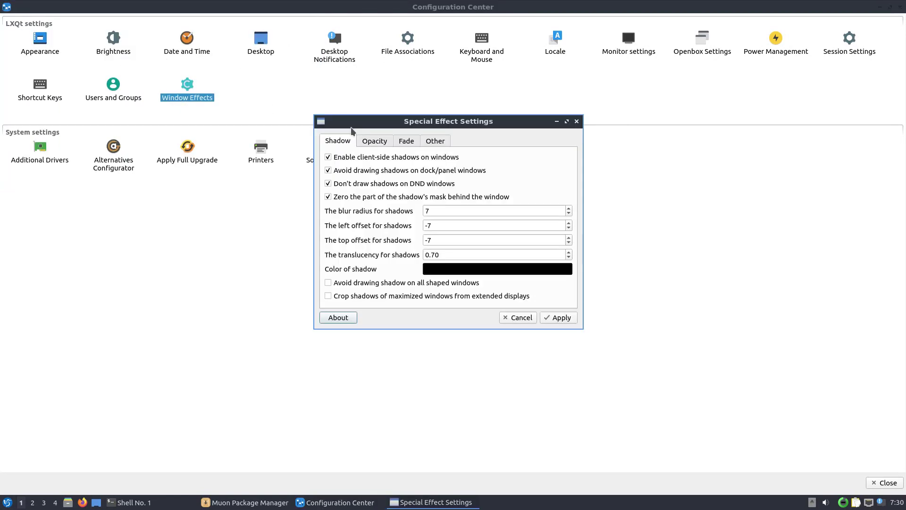
click(369, 140)
click(415, 143)
click(436, 144)
click(576, 121)
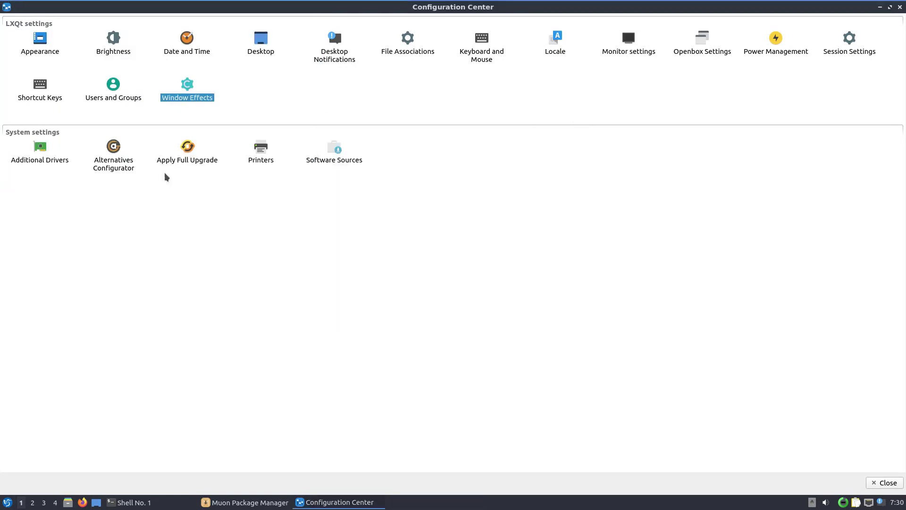
Open Additional Drivers, look through the other software sources pages in a maximized window, and close it along with the Configuration Center.
double_click(51, 157)
key(Return)
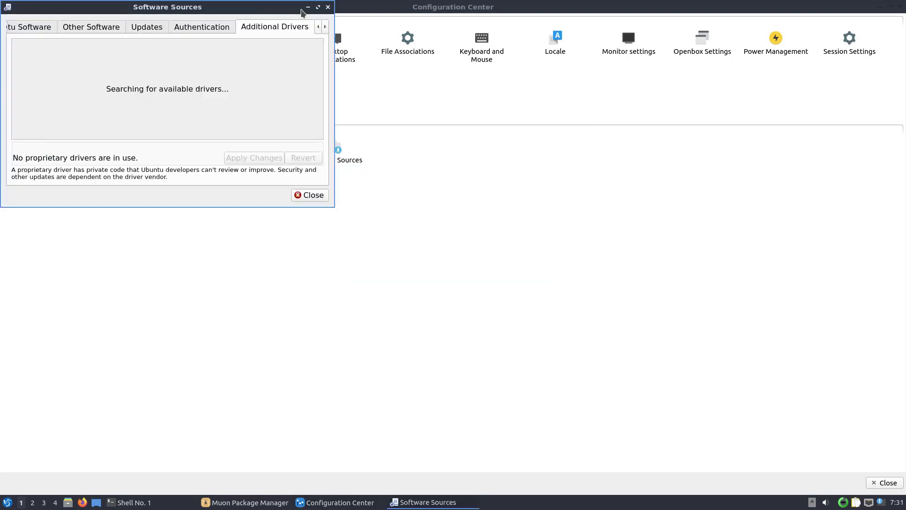
click(317, 7)
click(224, 25)
click(170, 26)
click(114, 26)
click(43, 26)
click(899, 7)
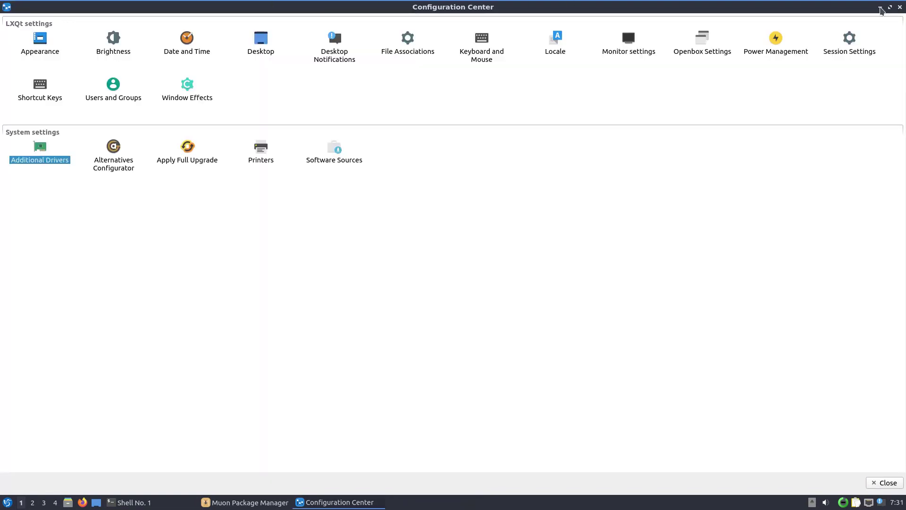
click(899, 7)
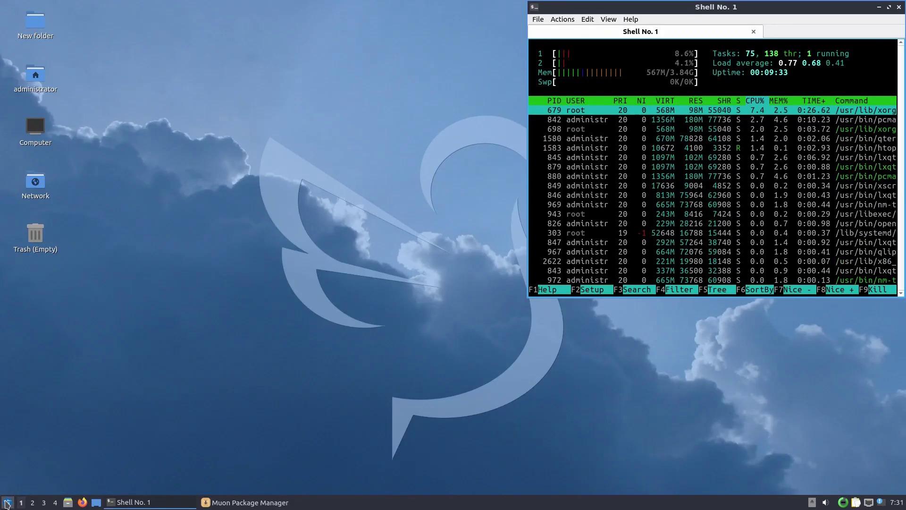
Reopen the LXQt Configuration Center from the preferences and briefly view the Alternatives Configurator.
click(6, 502)
text(se)
key(BackSpace)
key(BackSpace)
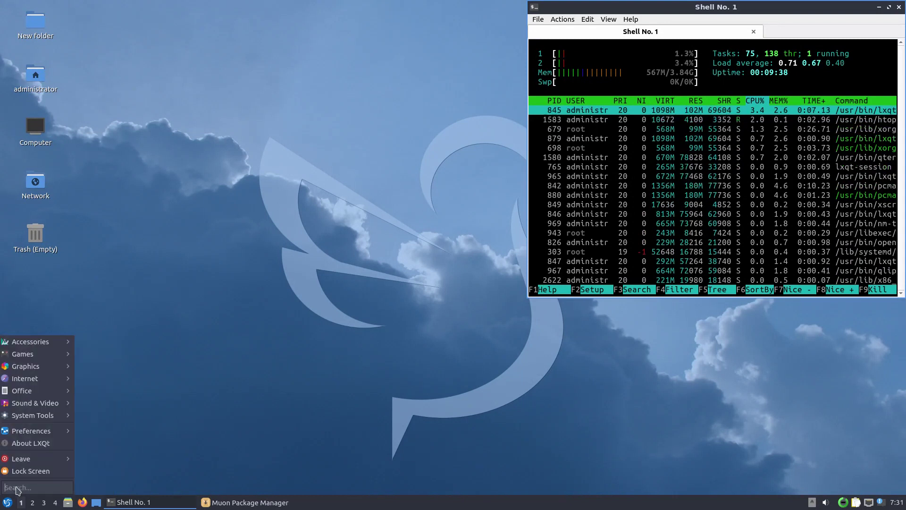
mouse_move(21, 434)
mouse_move(231, 367)
click(246, 306)
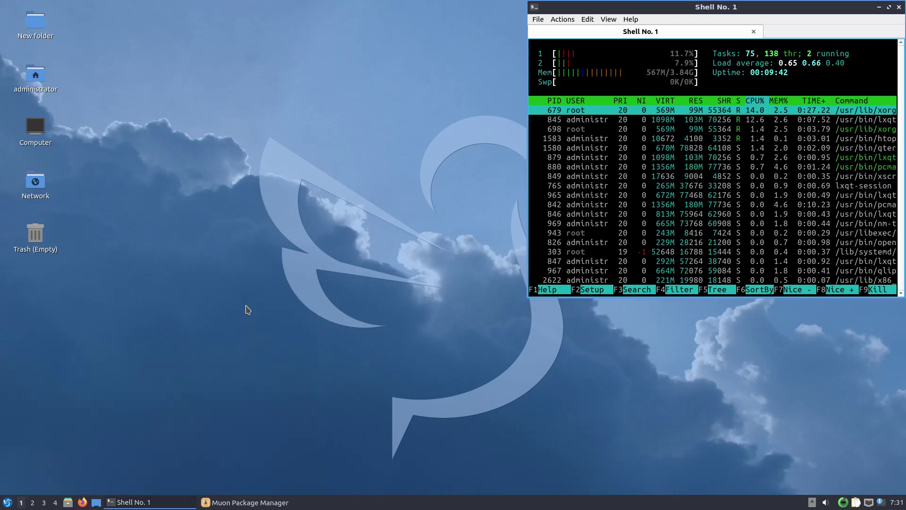
click(108, 157)
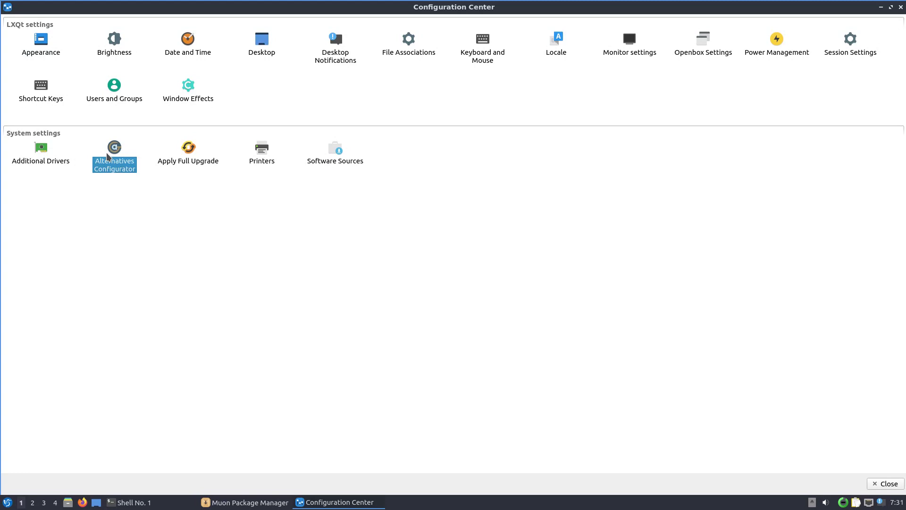
click(296, 9)
Start Apply Full Upgrade and authorize it with the account password.
click(192, 159)
text(●●●●●)
key(Return)
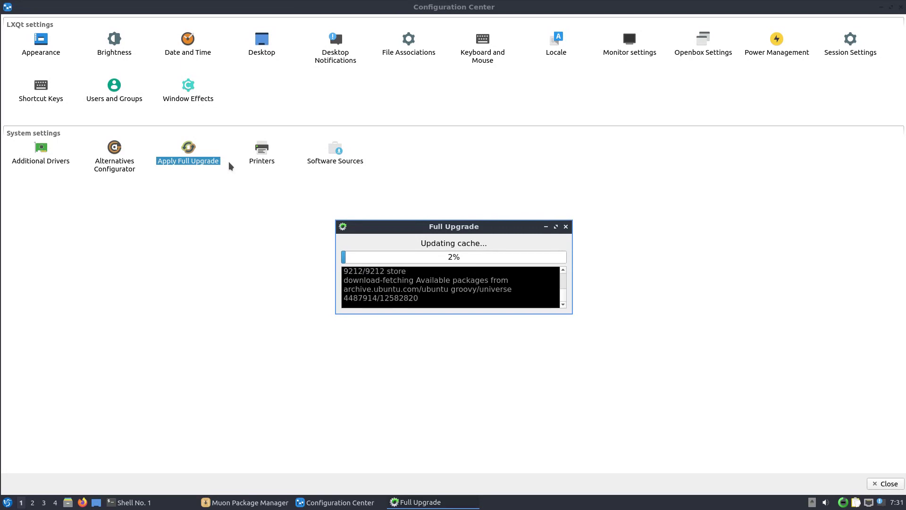
Open the printer settings, view the device selection for adding a new printer, and close both windows.
click(255, 162)
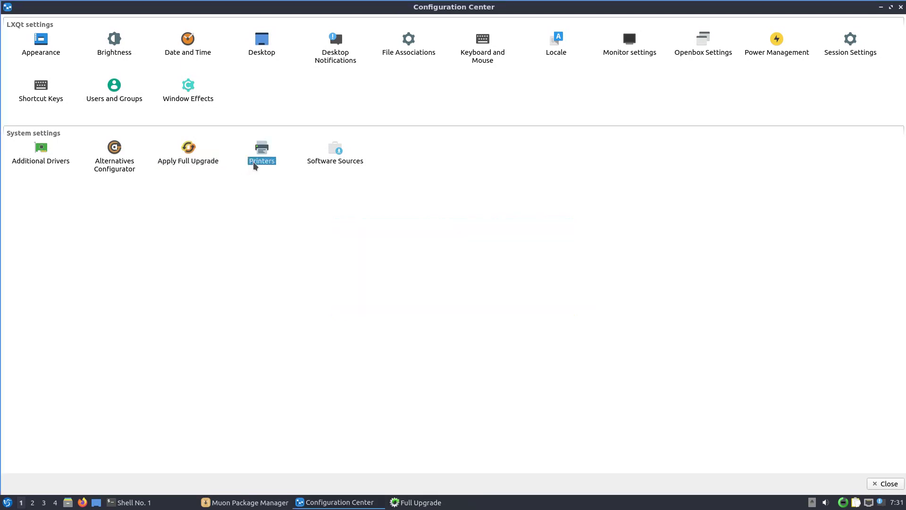
click(446, 263)
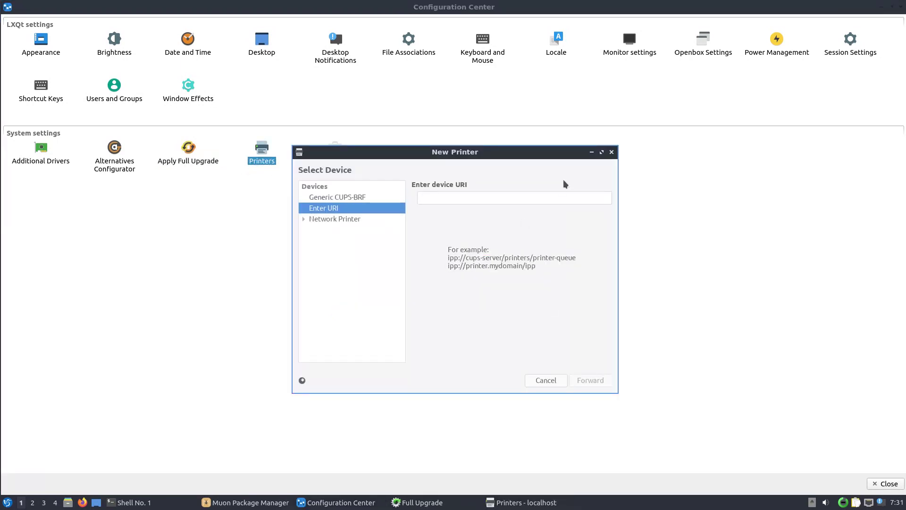
click(614, 152)
click(554, 195)
View the Ubuntu software repositories in Software Sources, then close it and the Configuration Center.
click(348, 162)
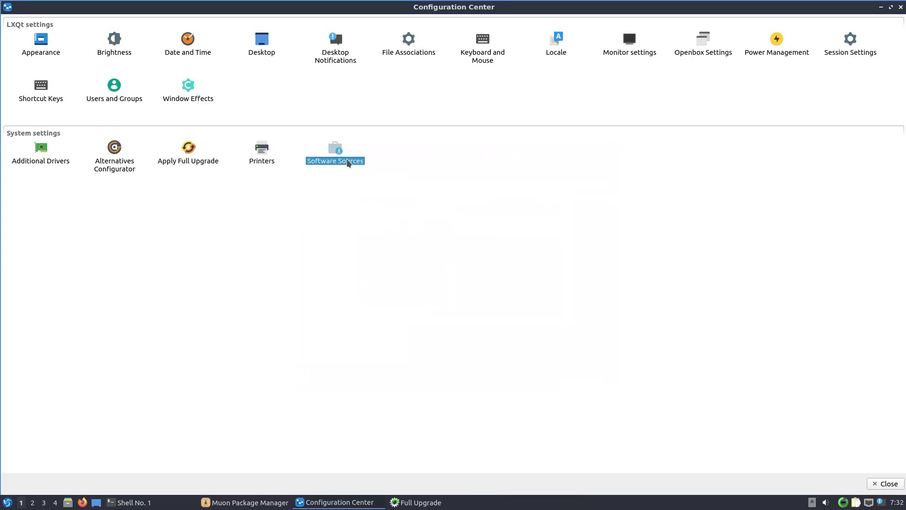
key(Return)
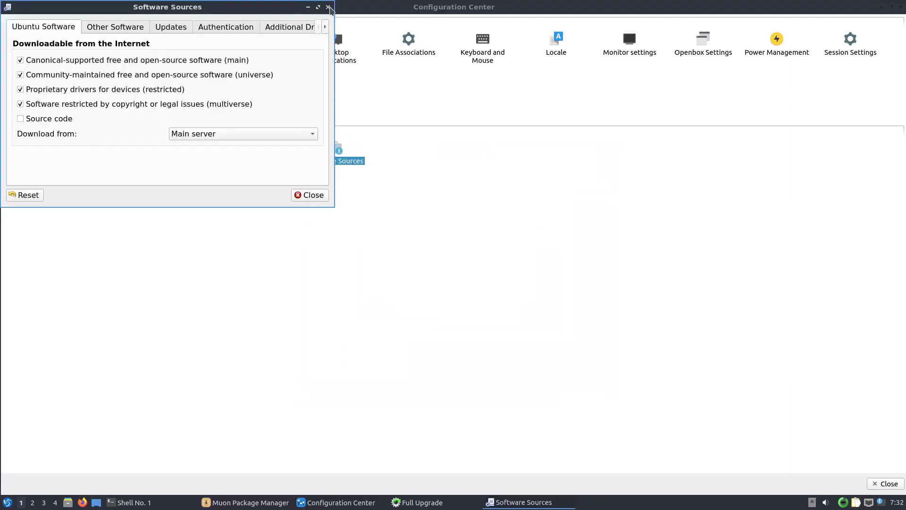
click(328, 8)
click(901, 7)
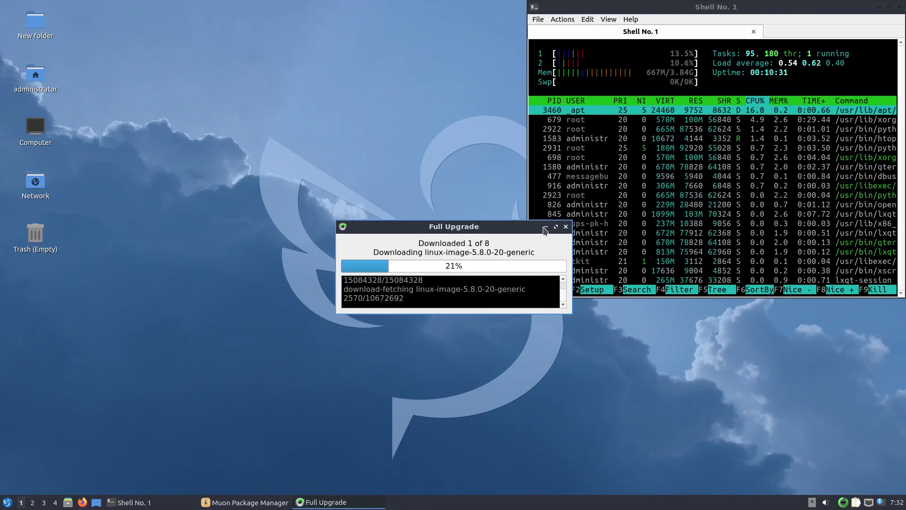
Minimize the Full Upgrade window, bring up the Muon Package Manager and close it.
click(546, 227)
click(245, 502)
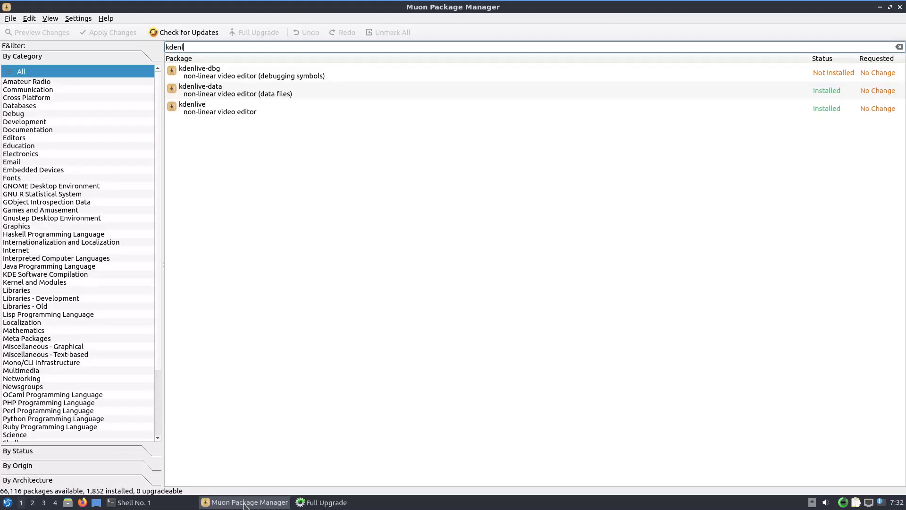
click(899, 7)
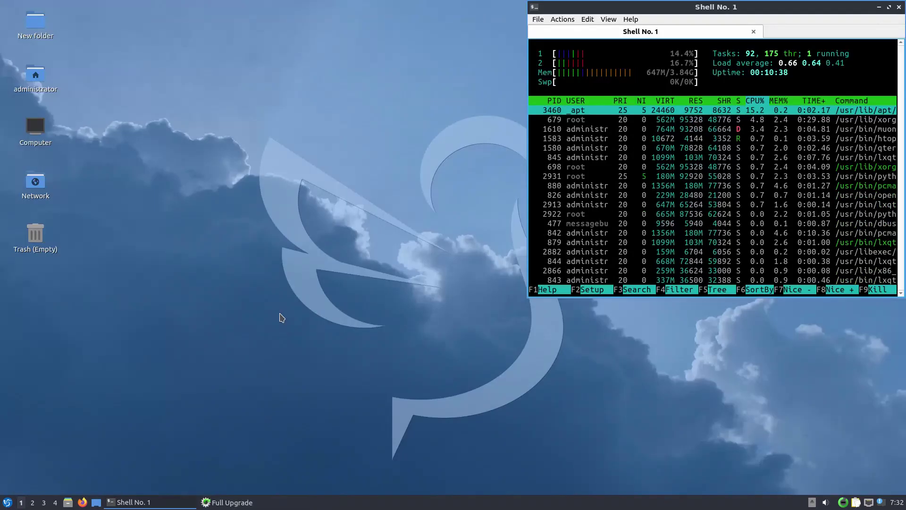
Search the applications for Kdenlive and launch it.
click(8, 502)
text(kd)
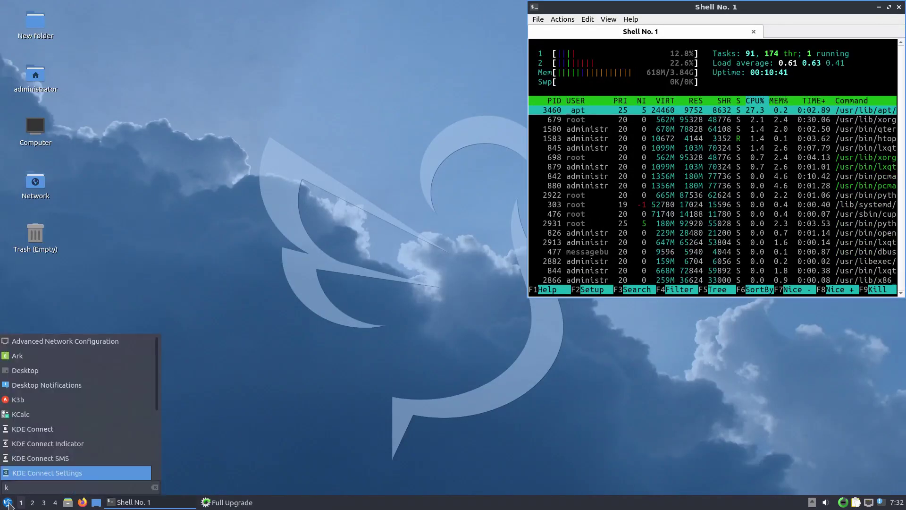
click(16, 444)
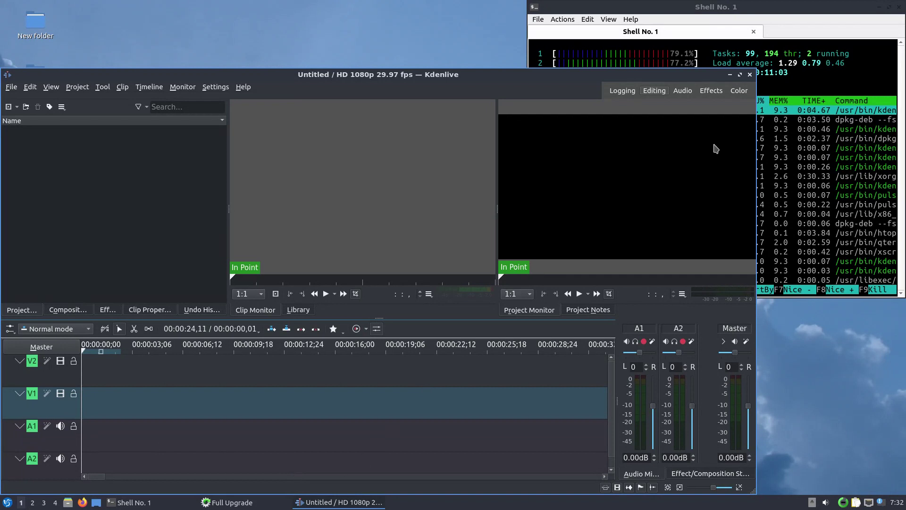
Maximize the Kdenlive window and view its Logging and Color workspace layouts.
click(740, 74)
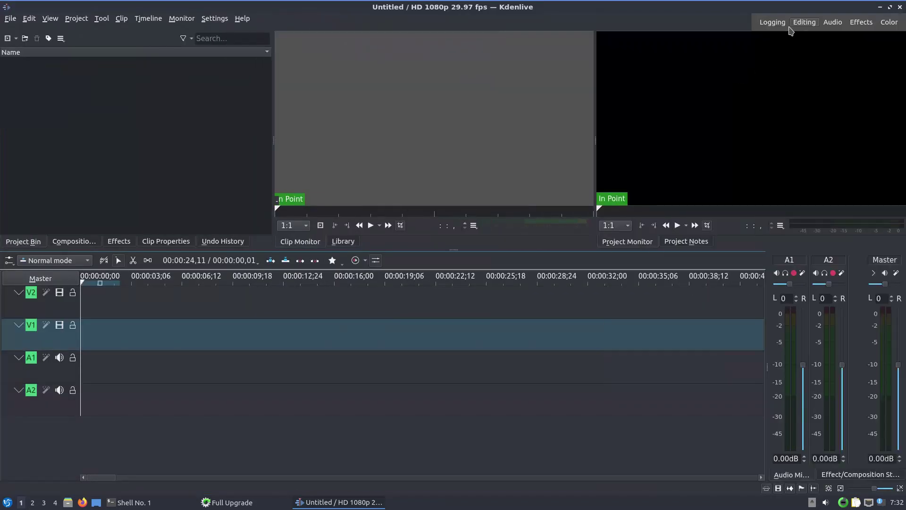
click(774, 22)
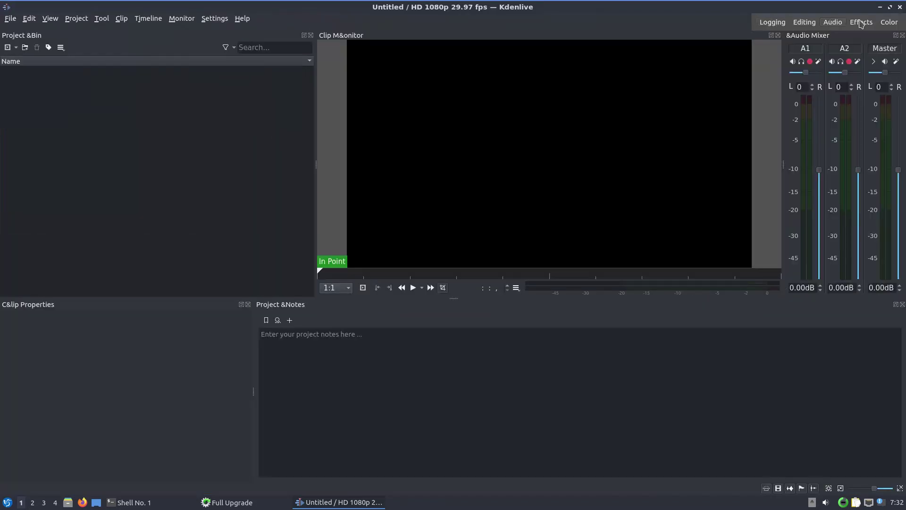
click(884, 23)
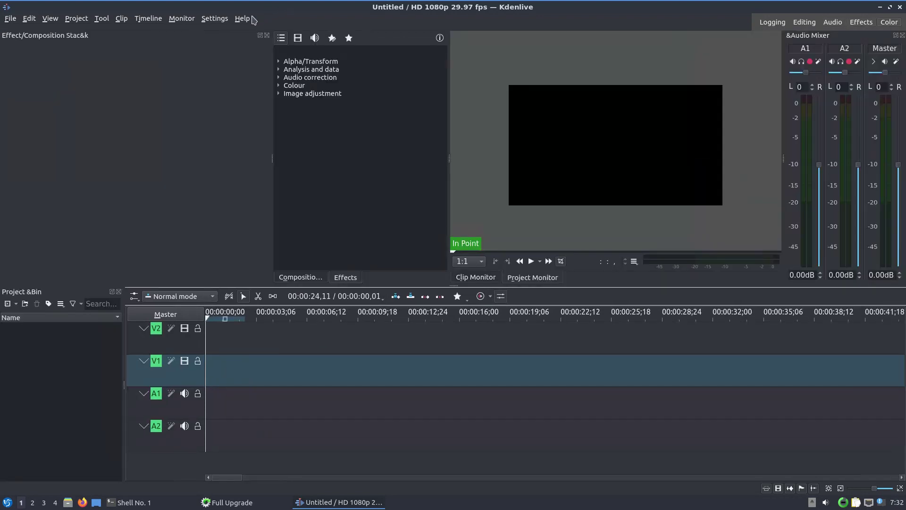
View the About Kdenlive information, then close it and quit Kdenlive.
click(242, 17)
click(262, 92)
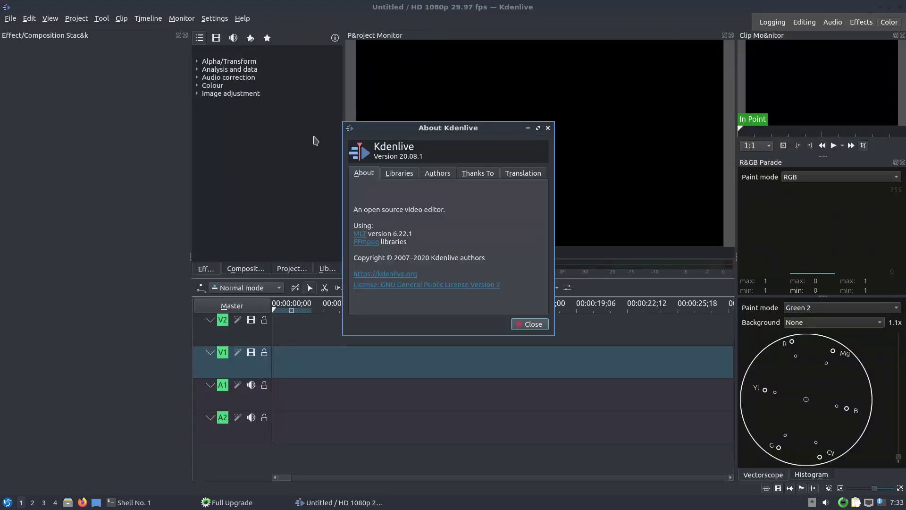
click(533, 325)
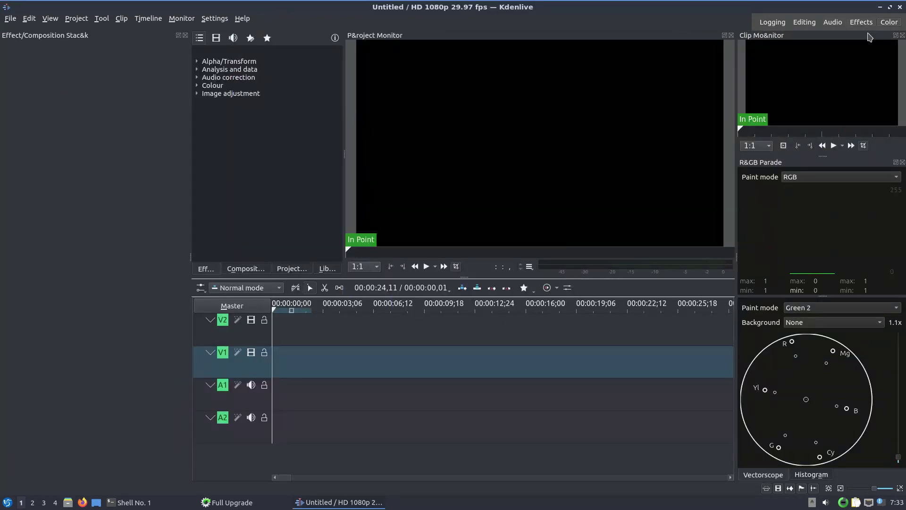
click(900, 7)
Bring up the Full Upgrade window and close it, and request a shutdown of the computer.
click(227, 502)
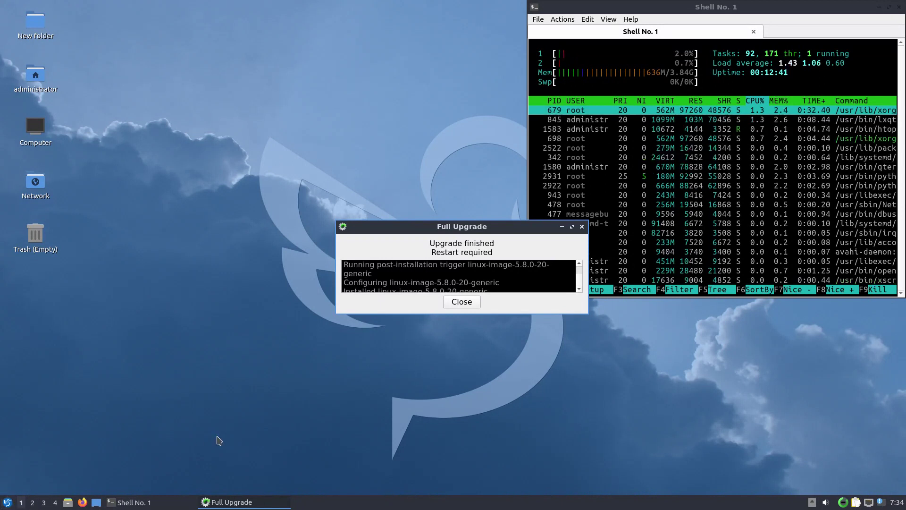
click(462, 302)
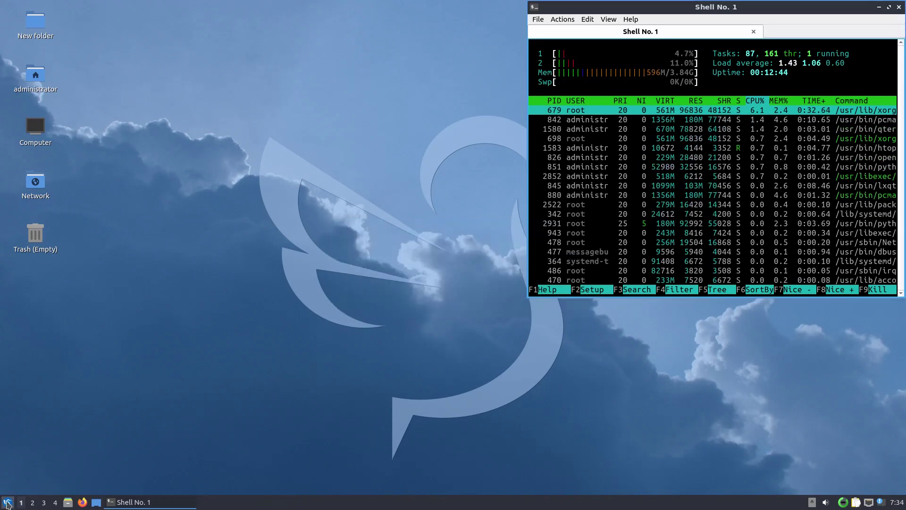
click(6, 502)
mouse_move(52, 458)
click(113, 476)
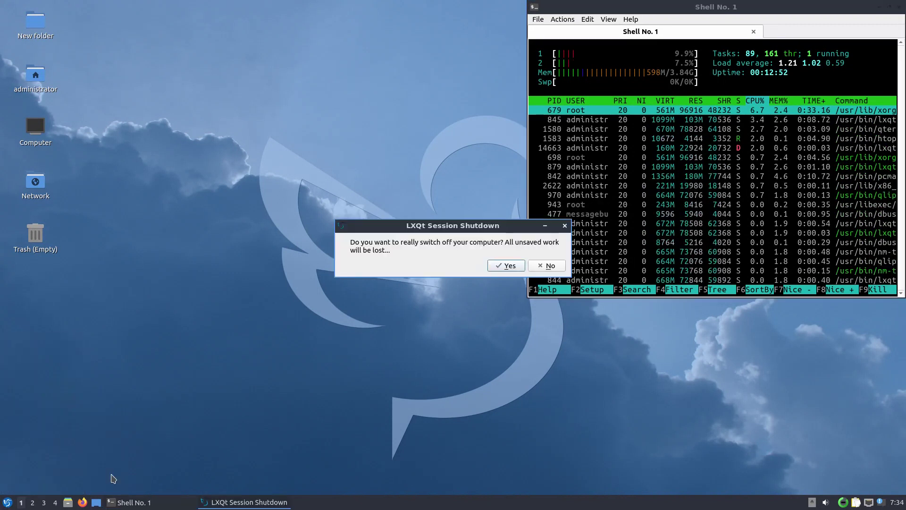